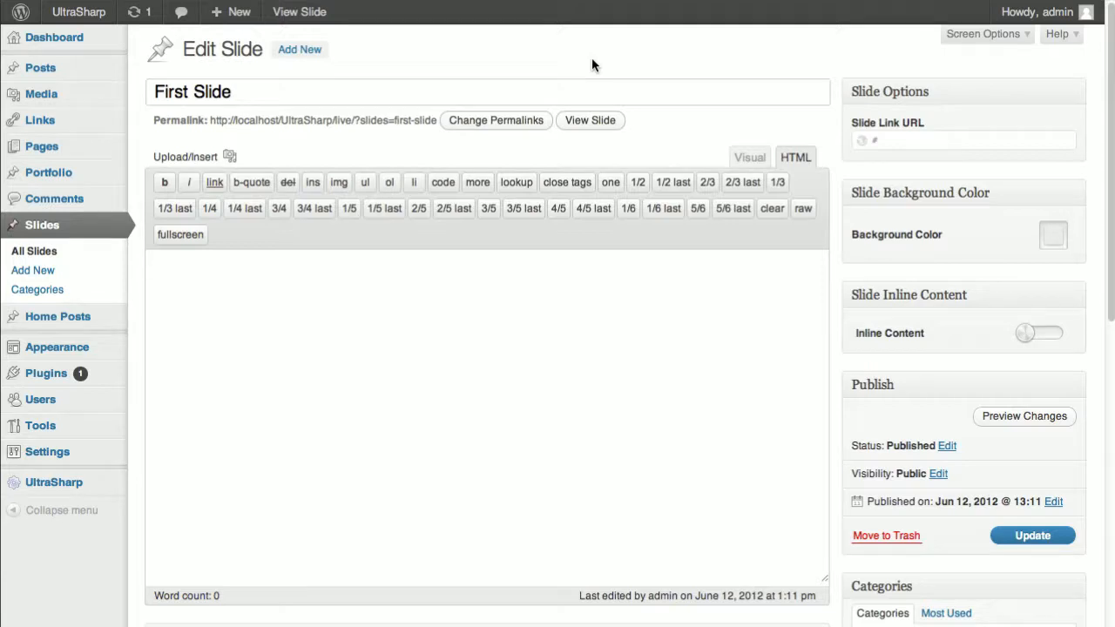
Open the slide help on inline content and examine the bg_box shortcode syntax.
click(1059, 35)
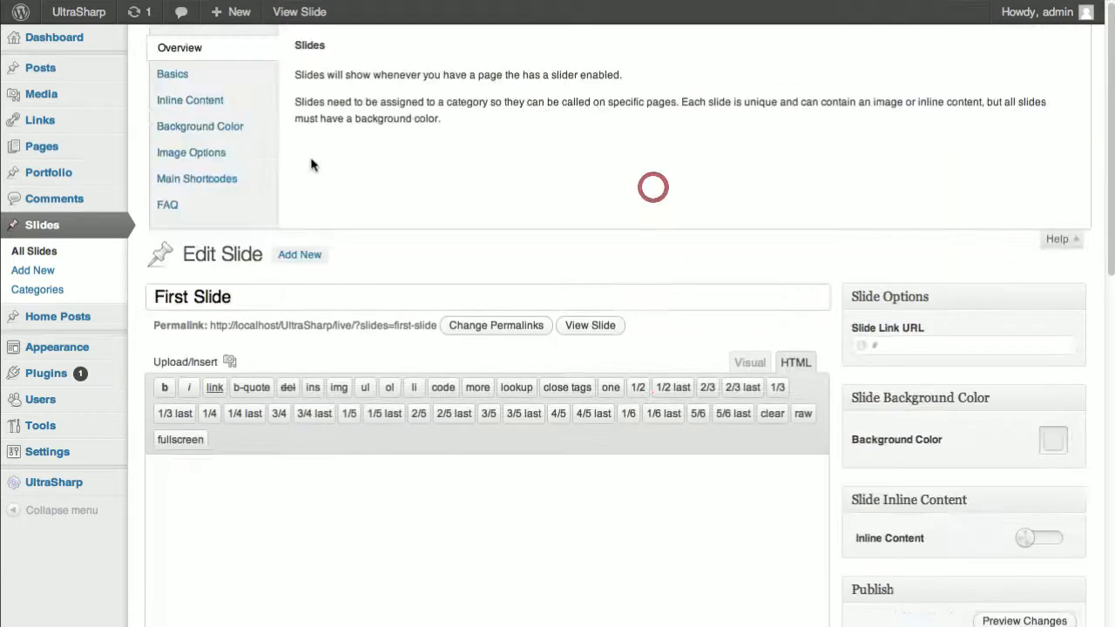
click(225, 100)
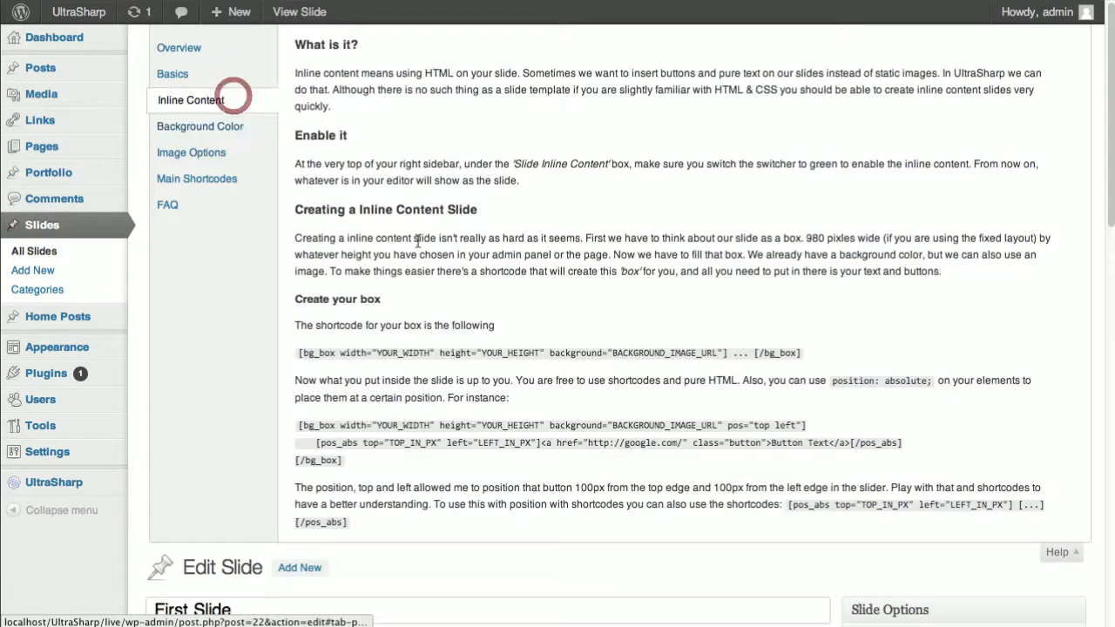
scroll(418, 241, down, 1)
scroll(419, 241, up, 1)
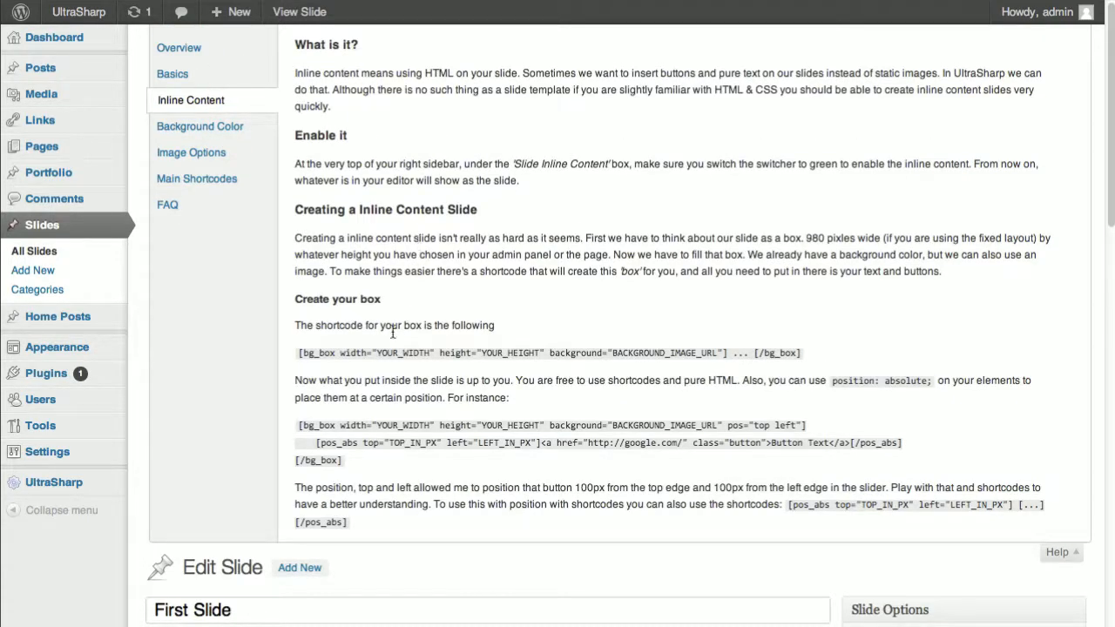
drag(299, 351, 336, 352)
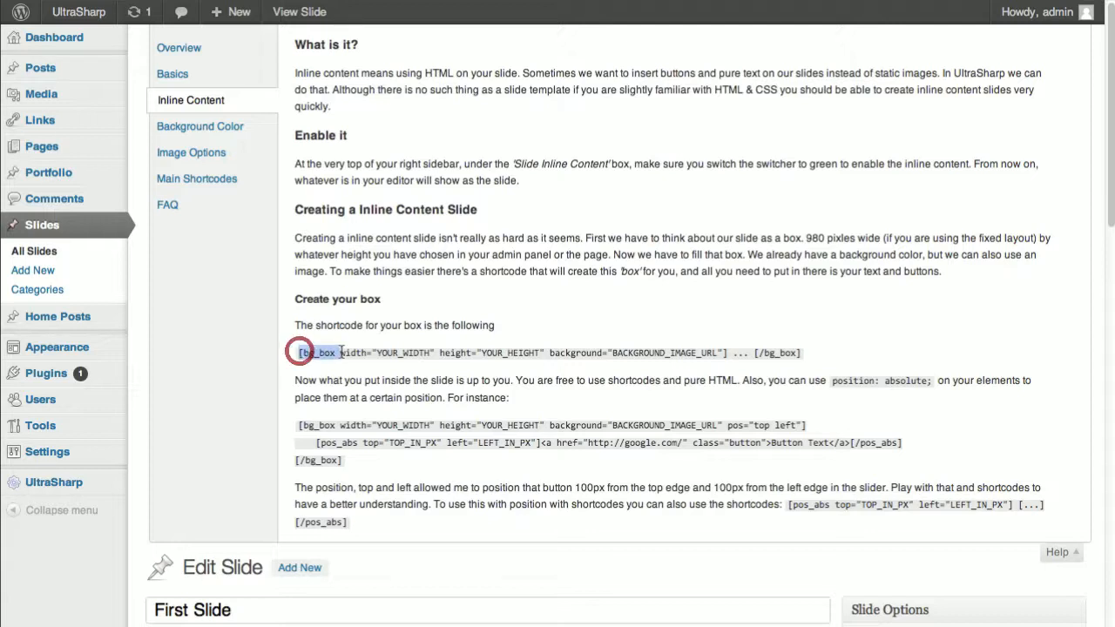
click(340, 351)
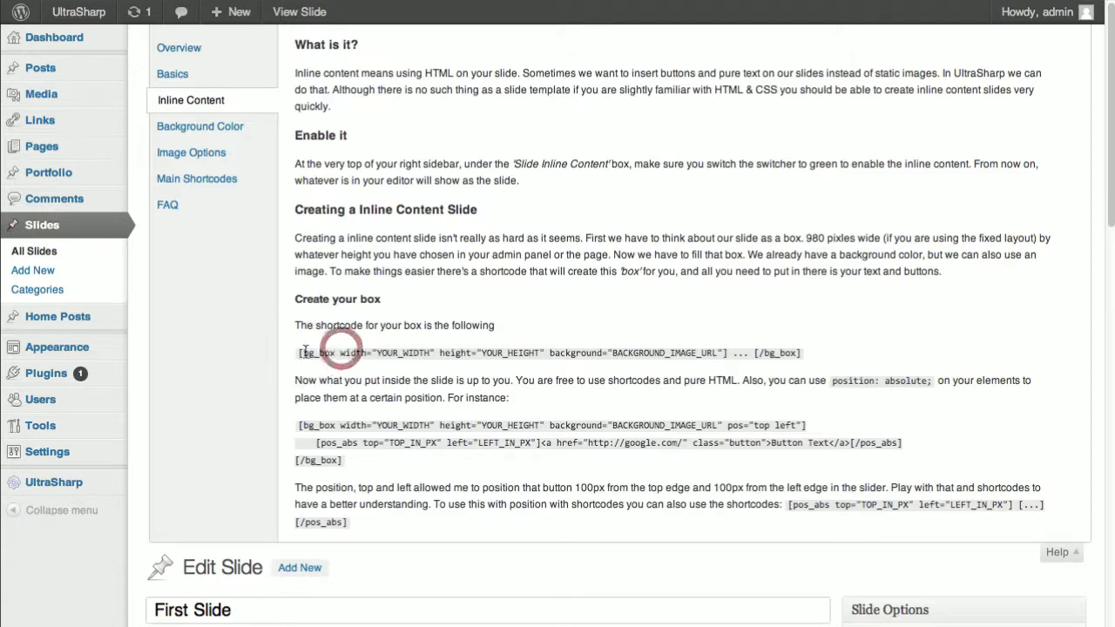
drag(299, 352, 333, 350)
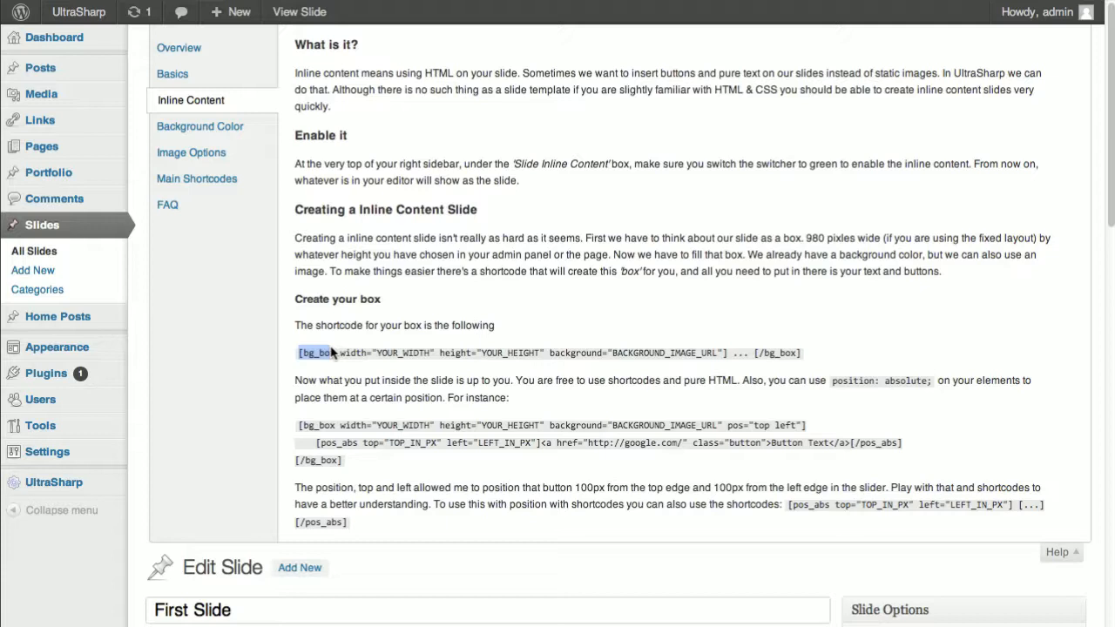
Remove the featured image from First Slide.
scroll(393, 376, down, 15)
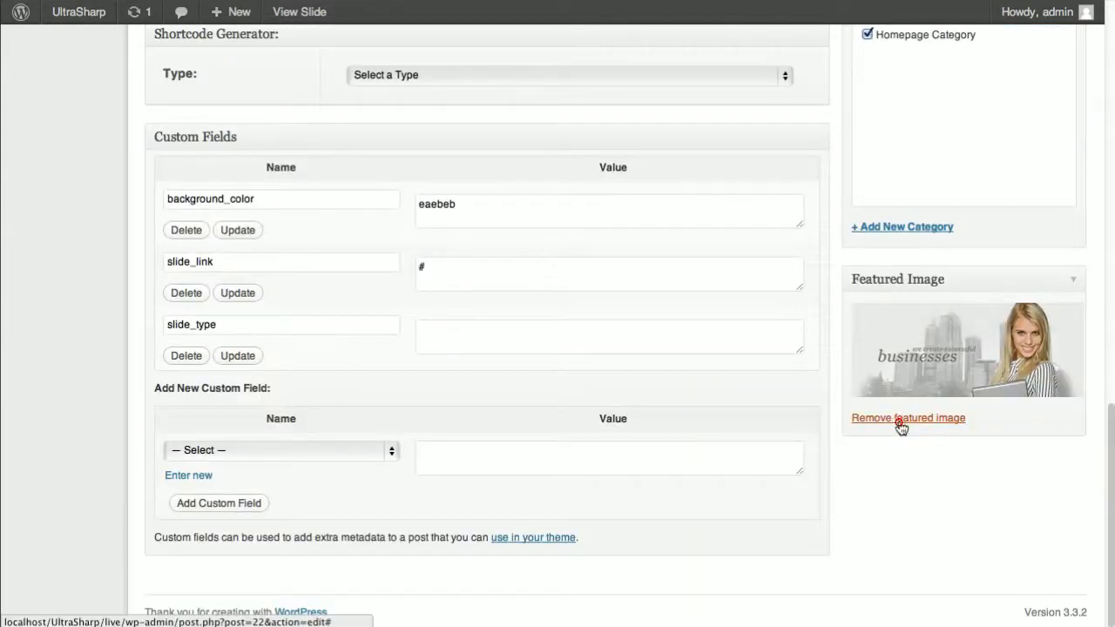
click(901, 419)
scroll(573, 373, up, 6)
scroll(573, 373, up, 10)
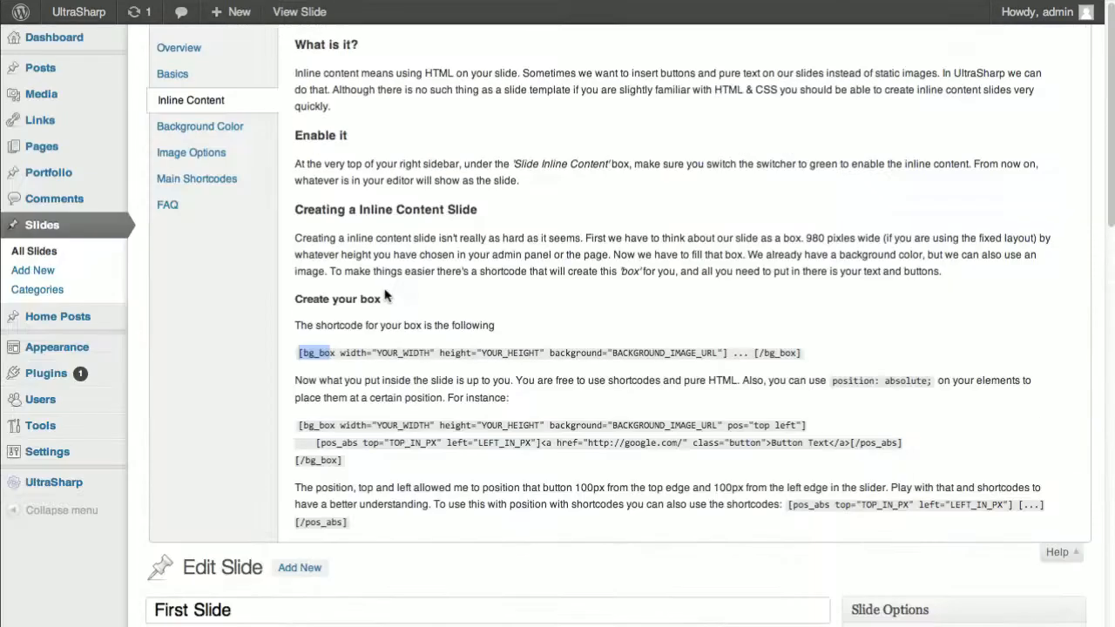
Copy the link URL of slide1.jpg from this slide's media gallery and close the Add Media dialog.
scroll(573, 373, down, 4)
click(229, 435)
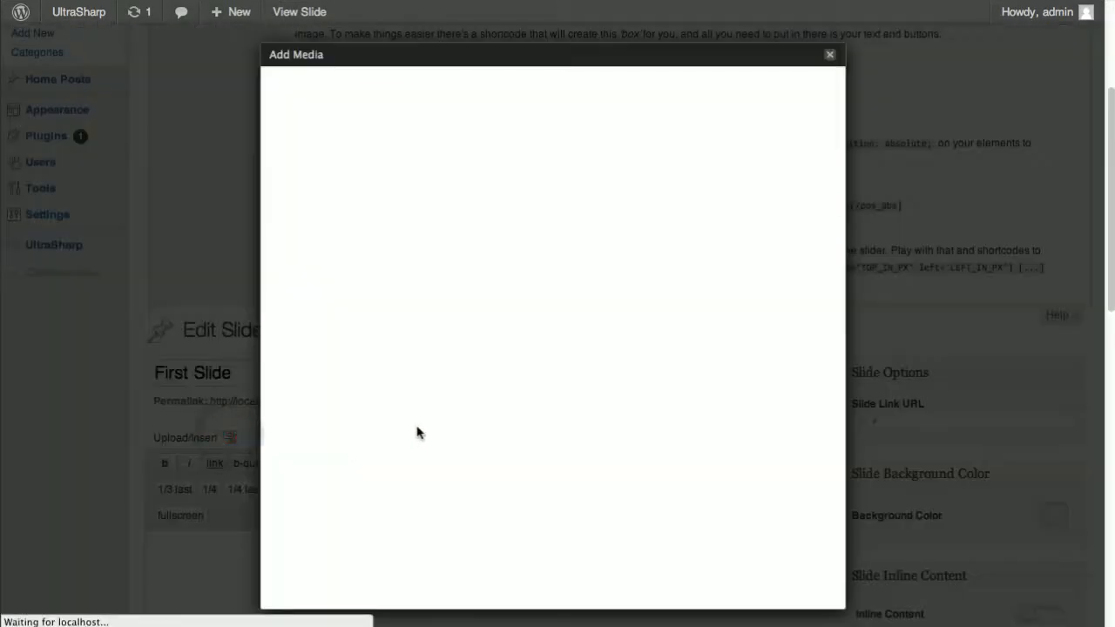
click(470, 90)
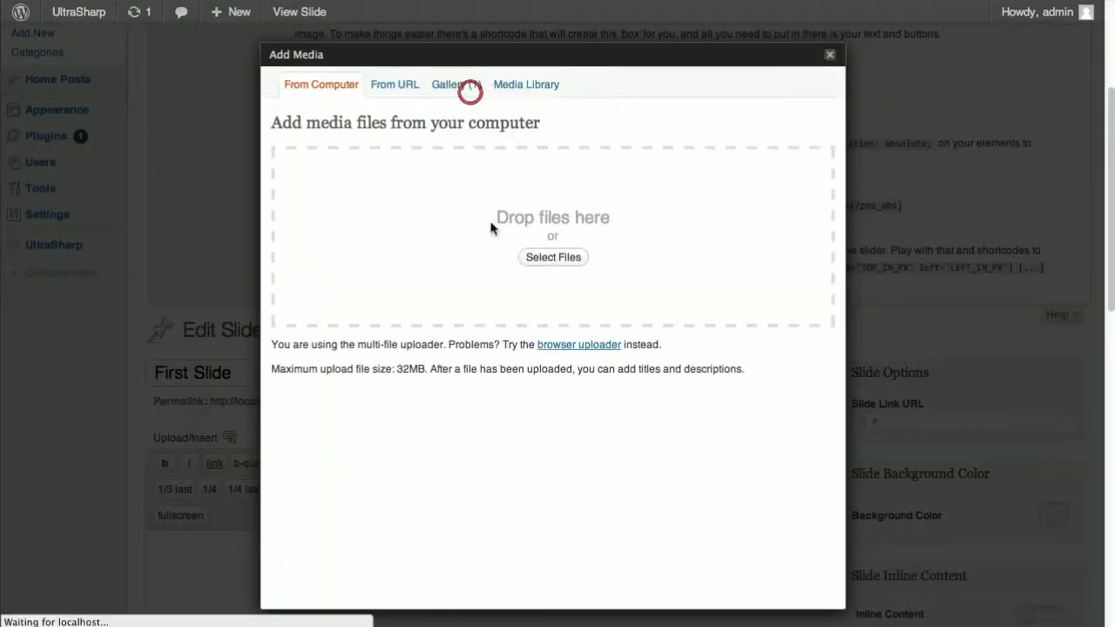
click(676, 523)
triple_click(676, 523)
key(ctrl+c)
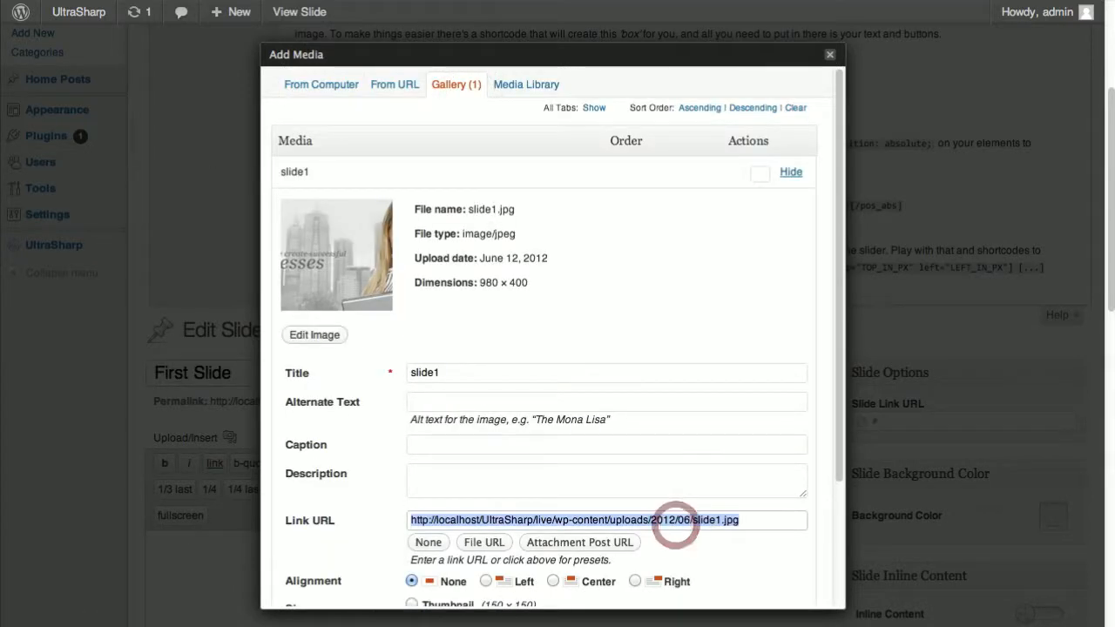
right_click(666, 519)
click(702, 586)
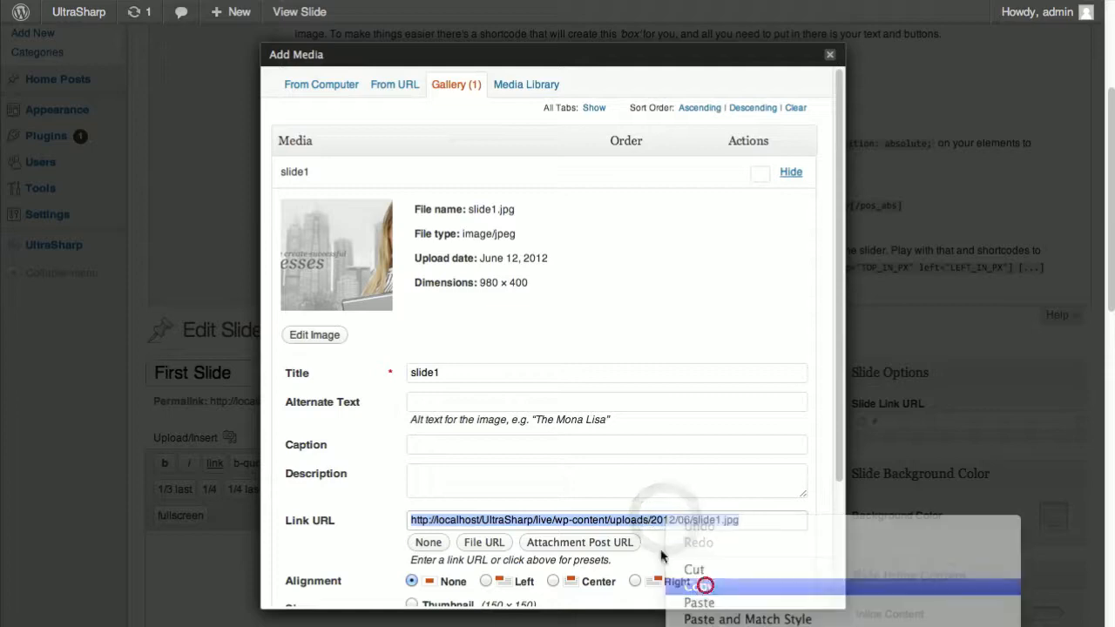
click(208, 199)
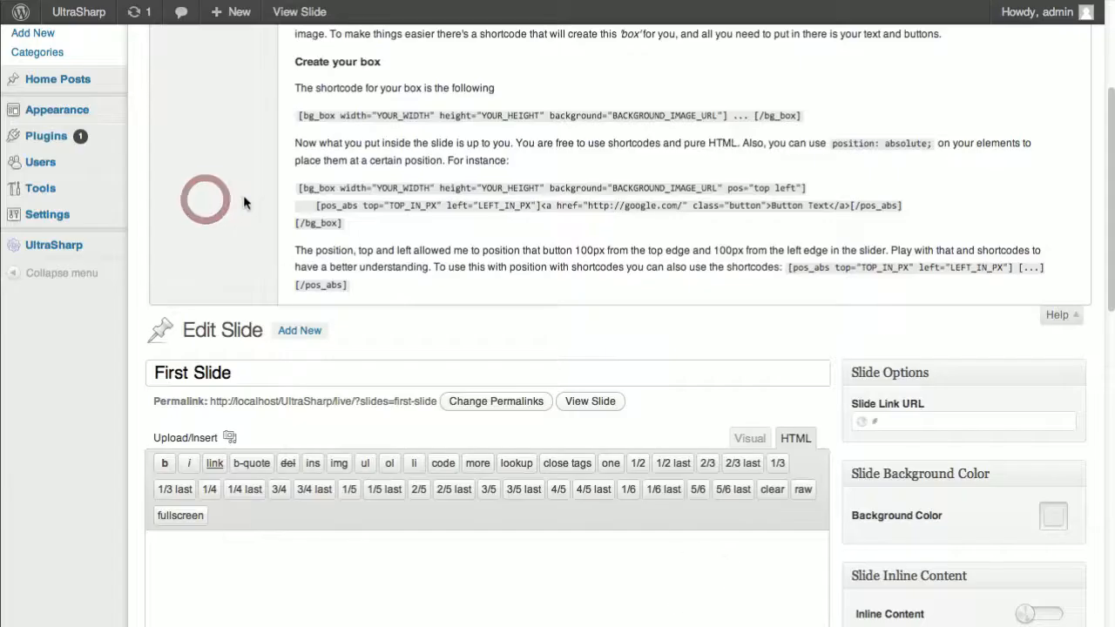
Write a bg_box shortcode in the slide content with width 980, height 400, the copied slide1.jpg URL as background, and its closing tag.
click(353, 540)
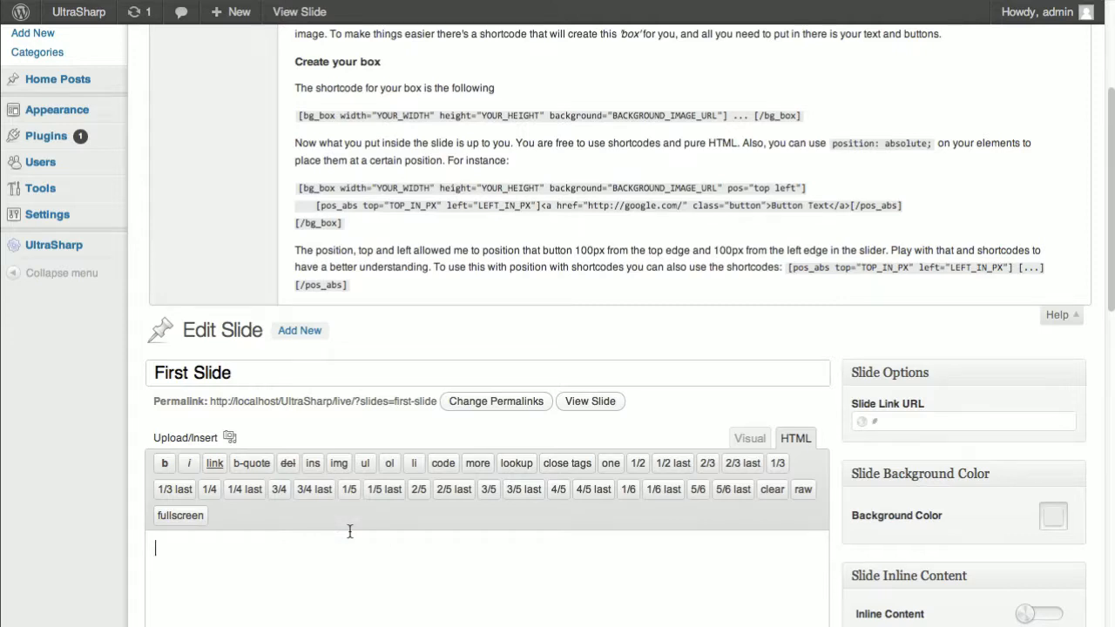
text([b_box)
text(g)
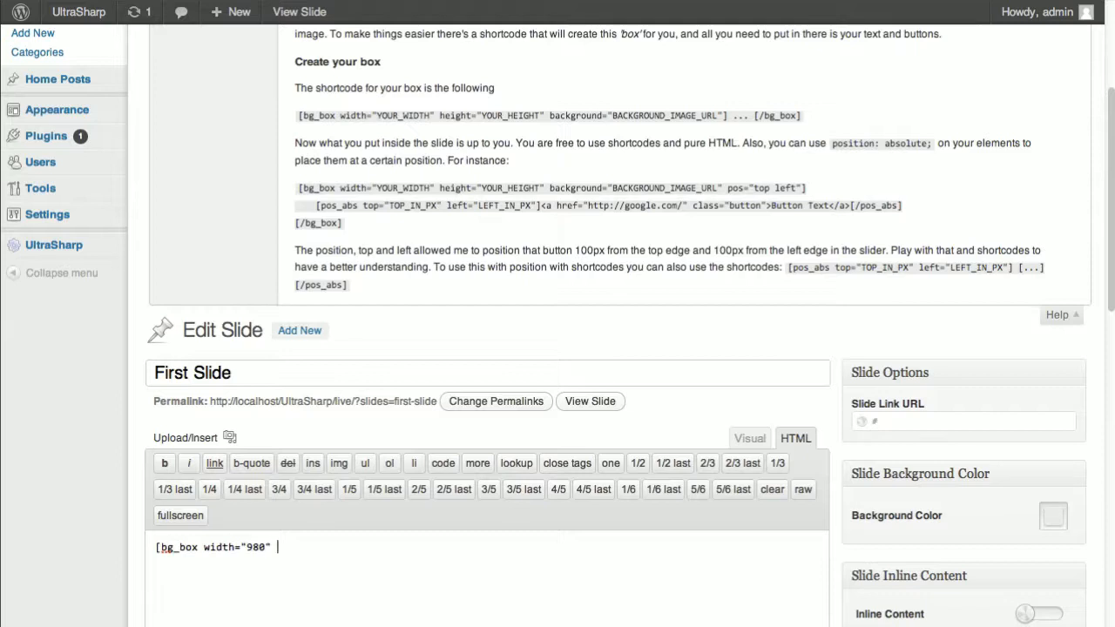
text(ght="400" background=")
key(ctrl+v)
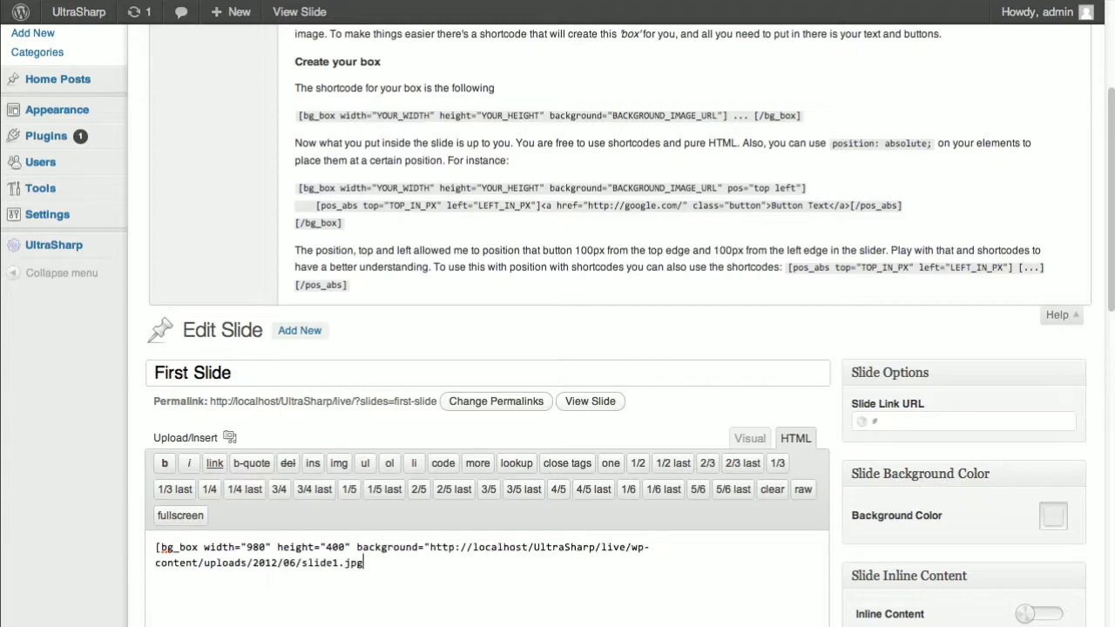
key(Return)
key(Return)
key(Return)
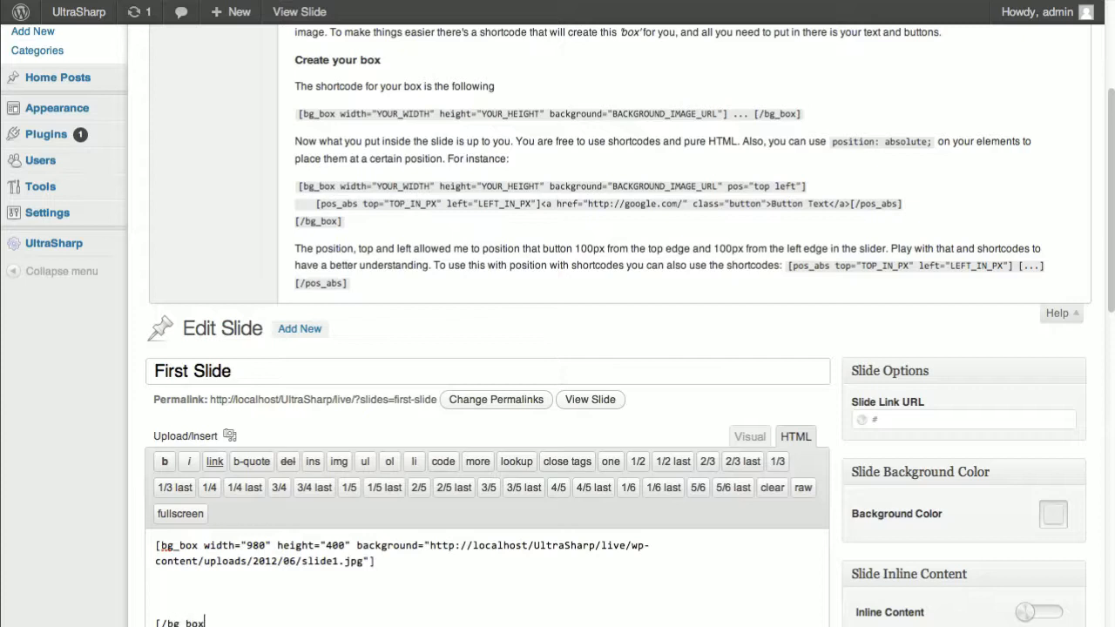
Add the heading "<h1>Hello World!</h1>" between the opening and closing bg_box tags.
click(251, 586)
scroll(251, 585, down, 1)
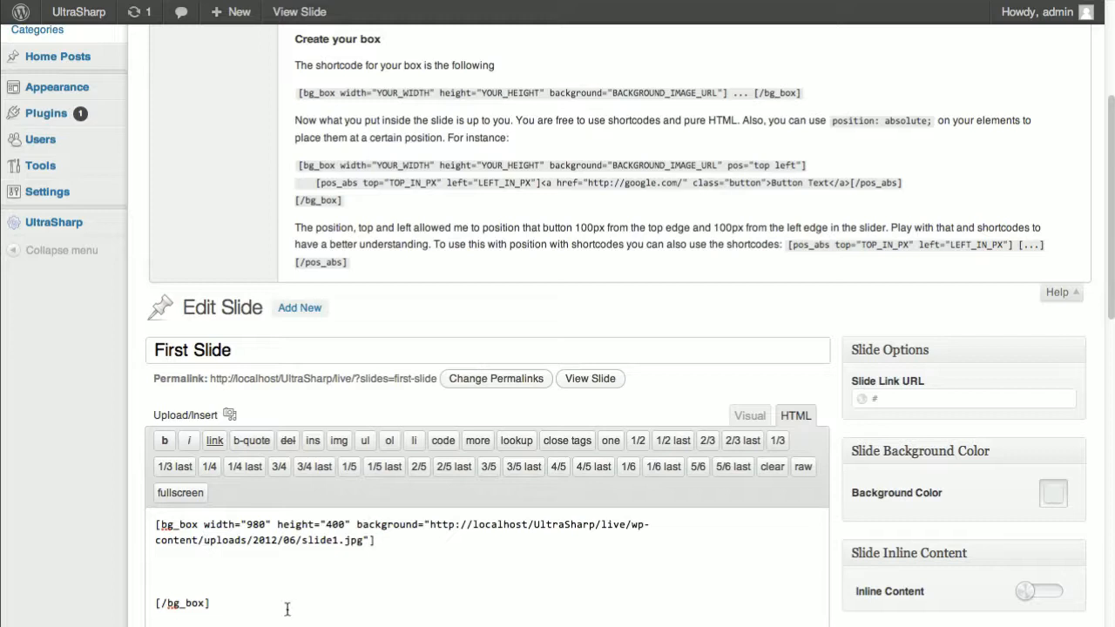
text(asdfasdf)
double_click(215, 574)
text(Hello World!<h1)
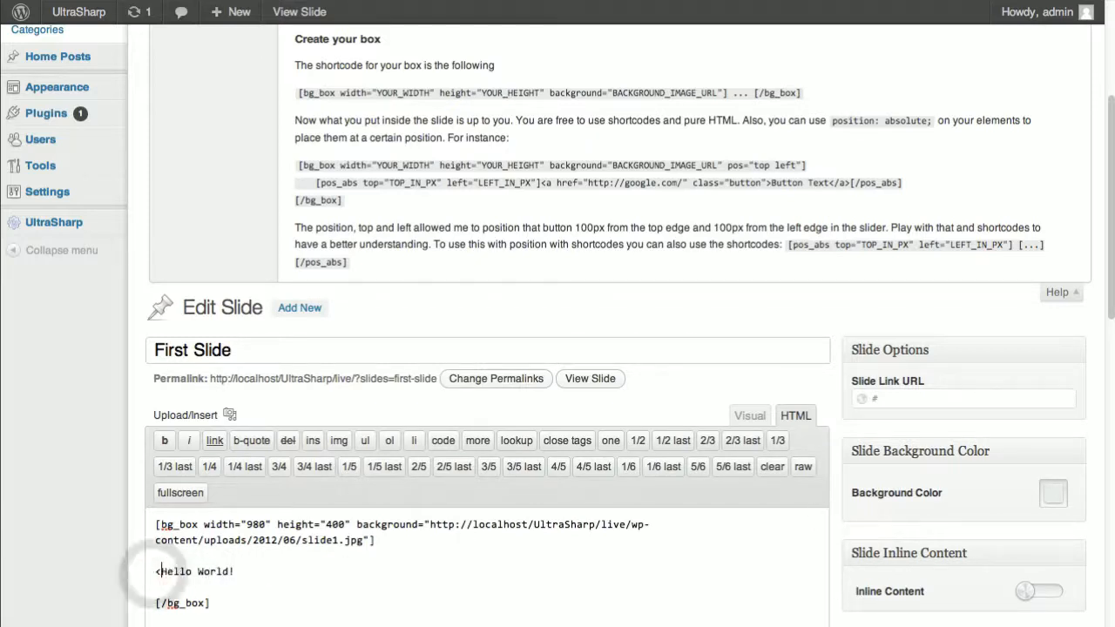
text(>)
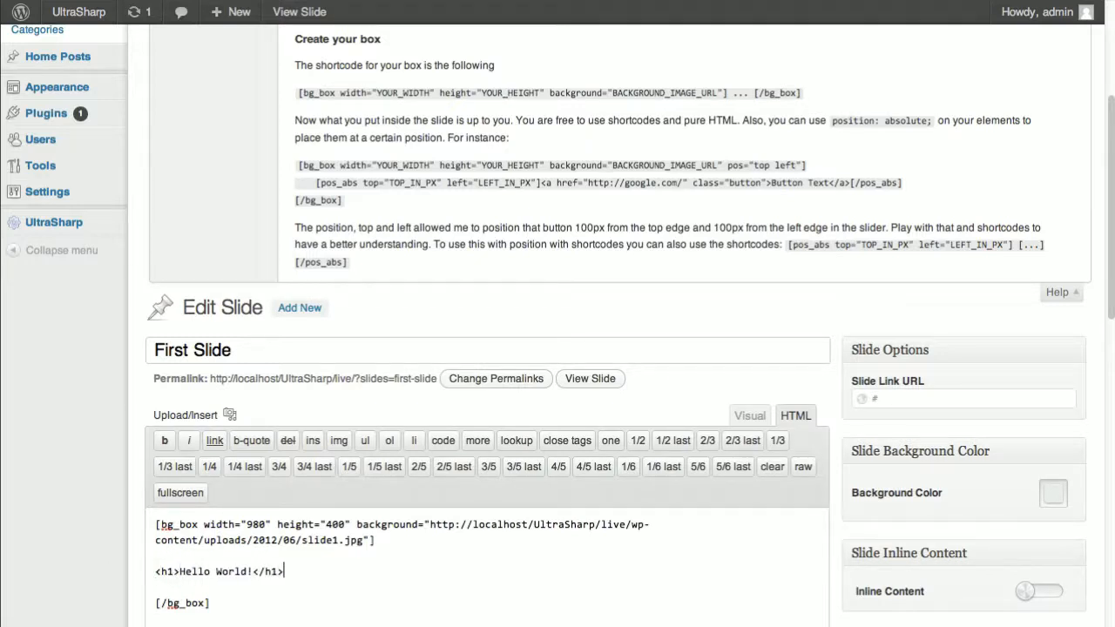
Enable inline content for the slide, hide the help text and update the slide.
click(1037, 592)
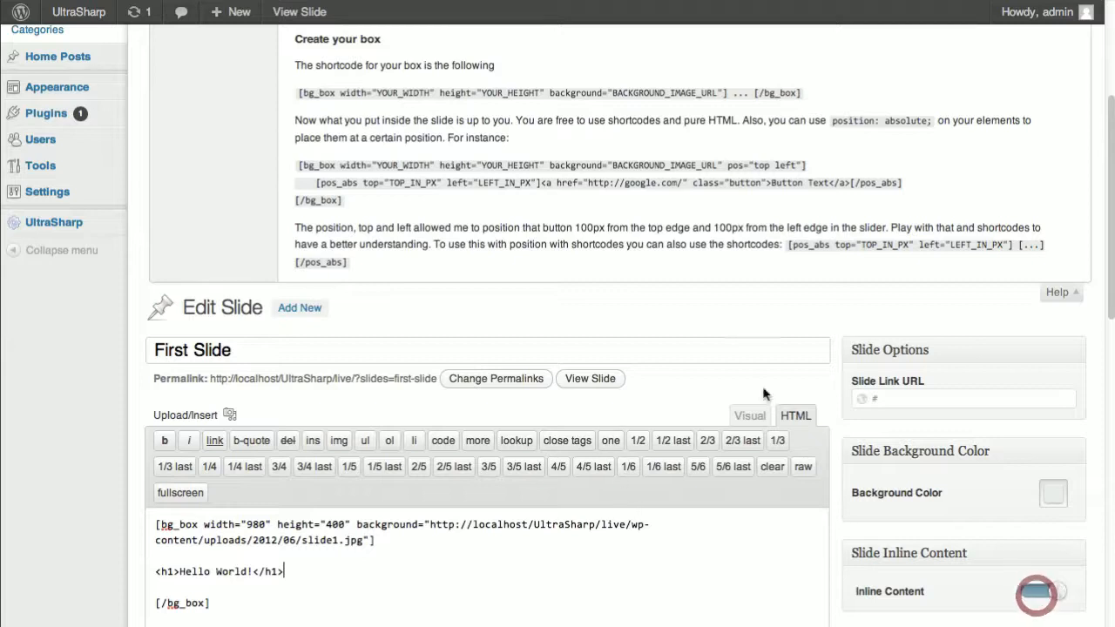
click(1057, 292)
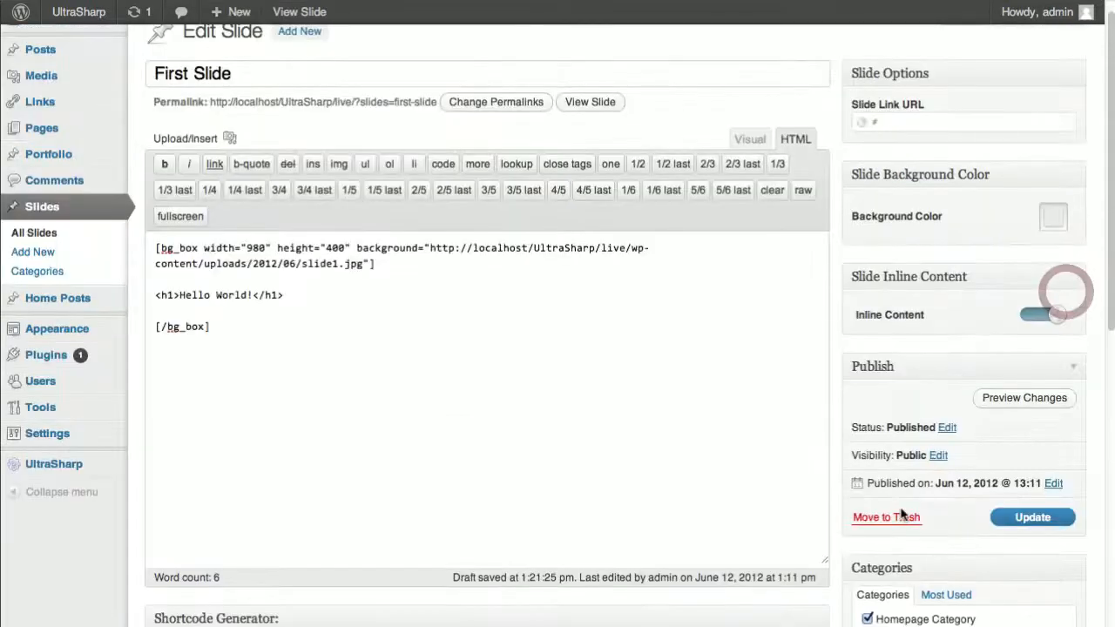
click(1044, 519)
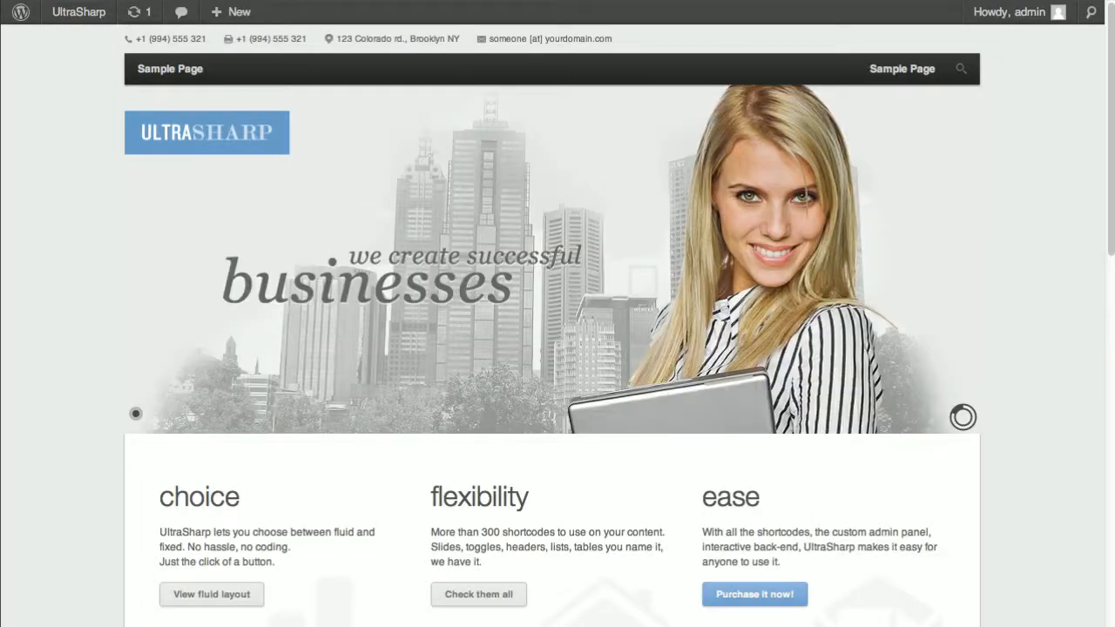
Reload the site's homepage, inspect the slide's bg-box div and its contents in the developer tools, and close them.
key(Return)
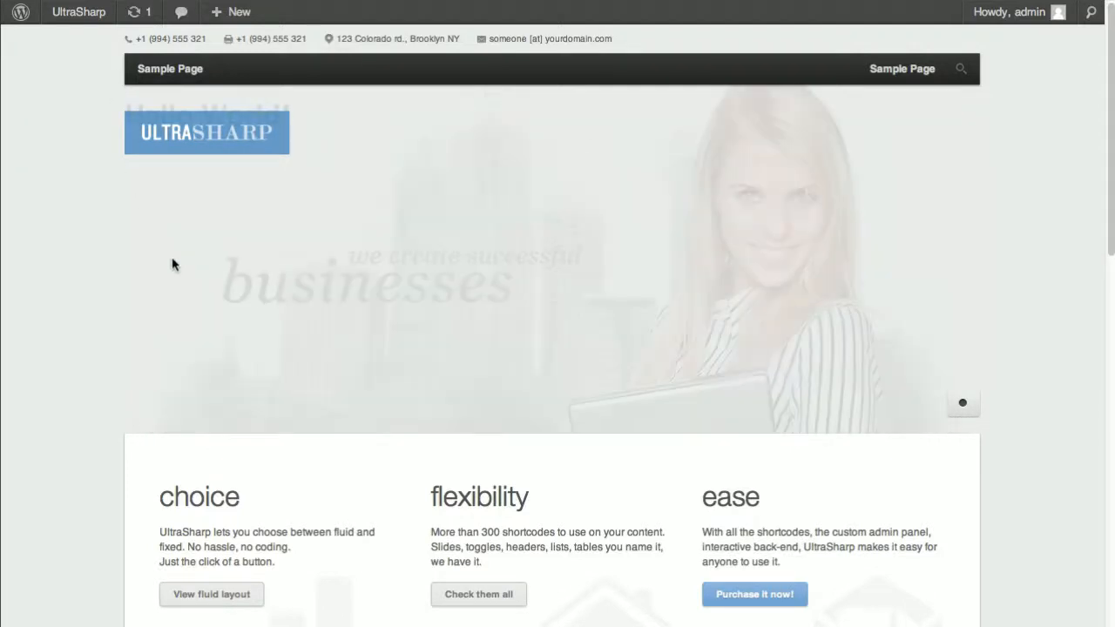
drag(124, 86, 982, 438)
right_click(373, 190)
click(519, 355)
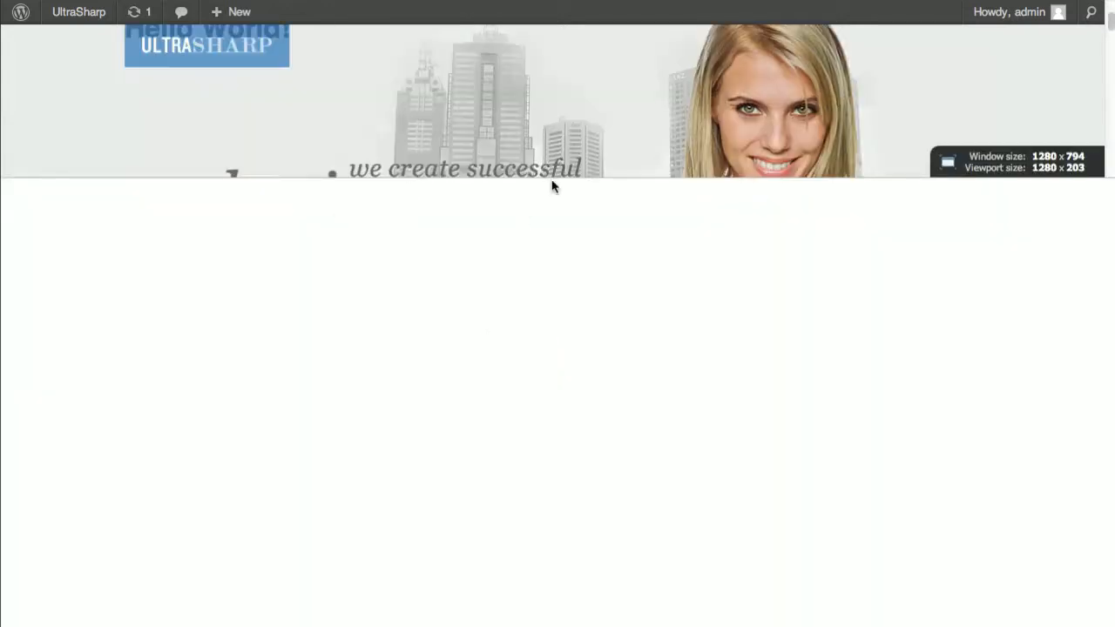
drag(556, 187, 522, 358)
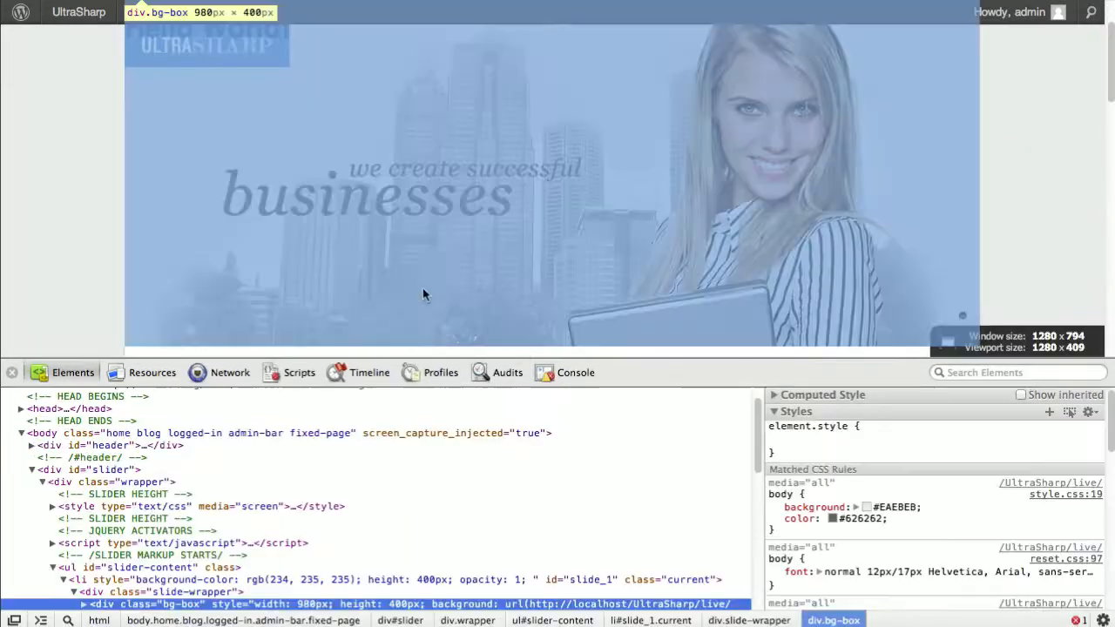
scroll(124, 534, down, 2)
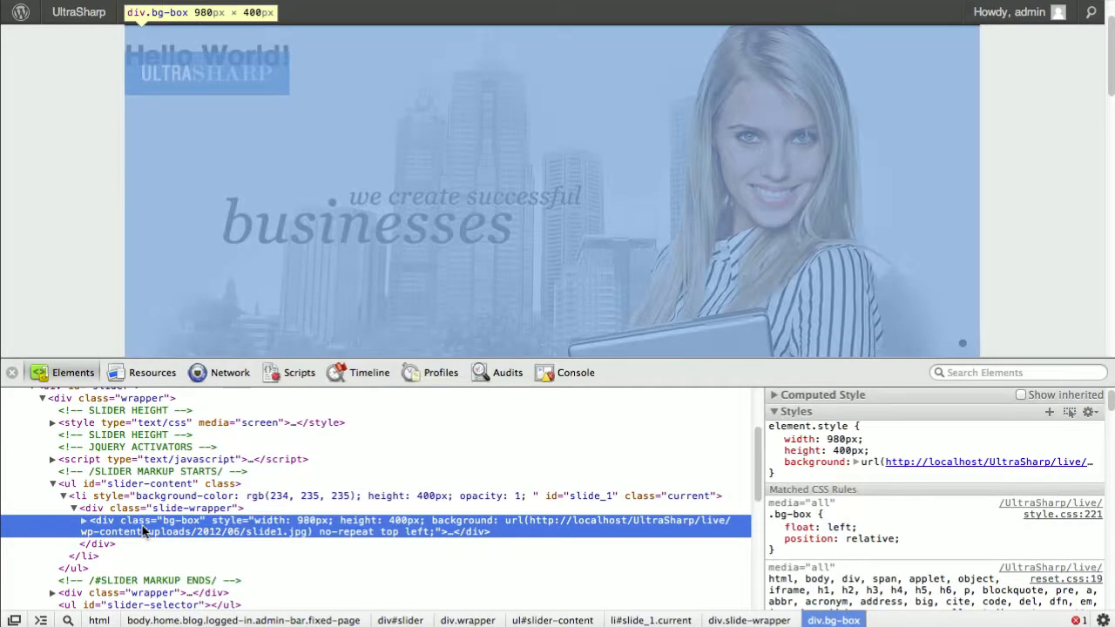
click(84, 521)
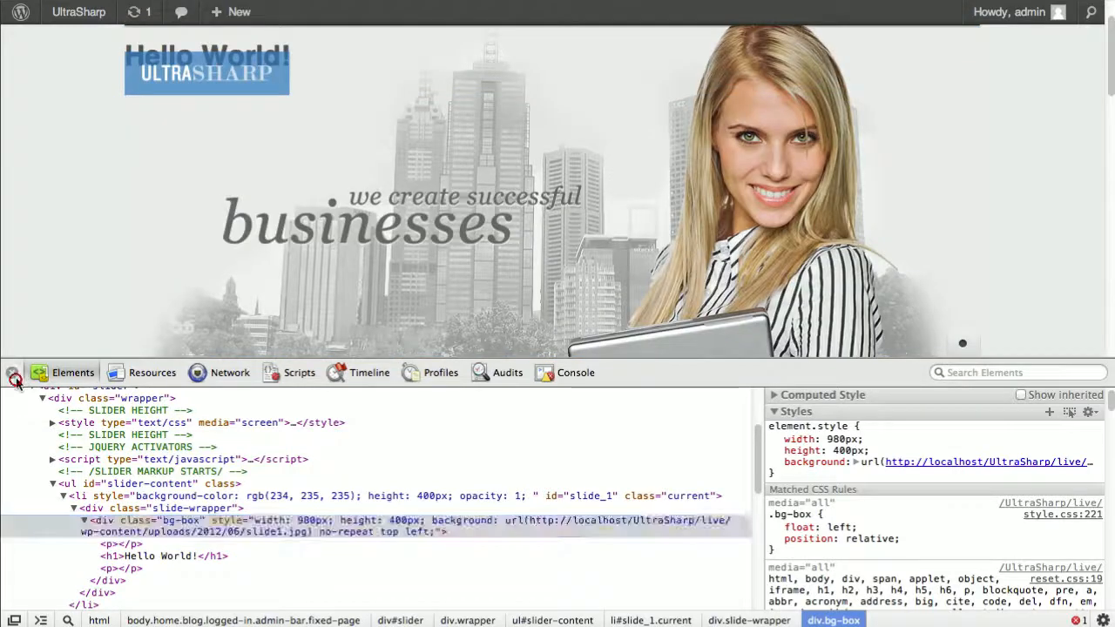
click(12, 373)
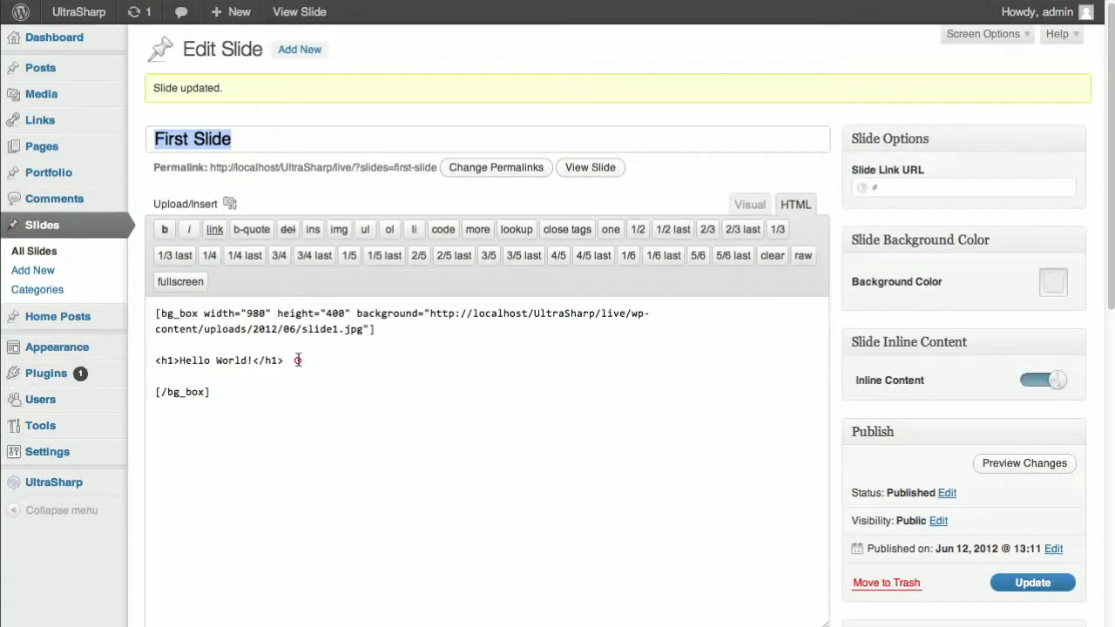
Return to editing First Slide and delete the Hello World! heading from inside the bg_box shortcode.
triple_click(297, 360)
mouse_move(109, 348)
drag(109, 349, 101, 369)
click(319, 364)
drag(311, 363, 152, 362)
key(BackSpace)
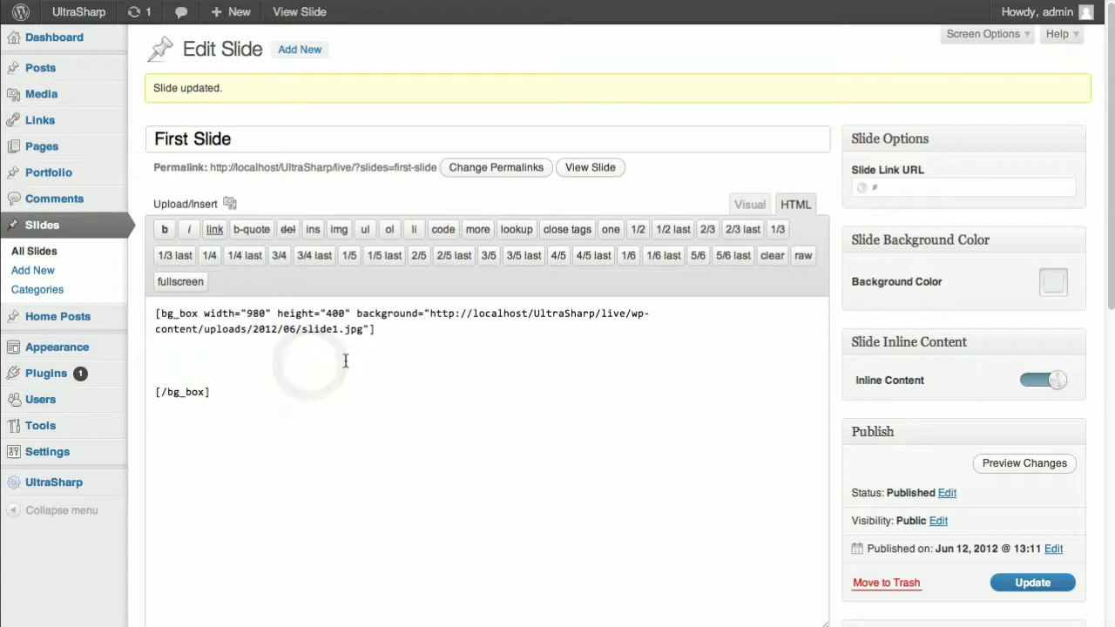
Set the Shortcode Generator to the Buttons type with the Normal Button shortcode.
scroll(409, 357, down, 1)
scroll(374, 601, down, 3)
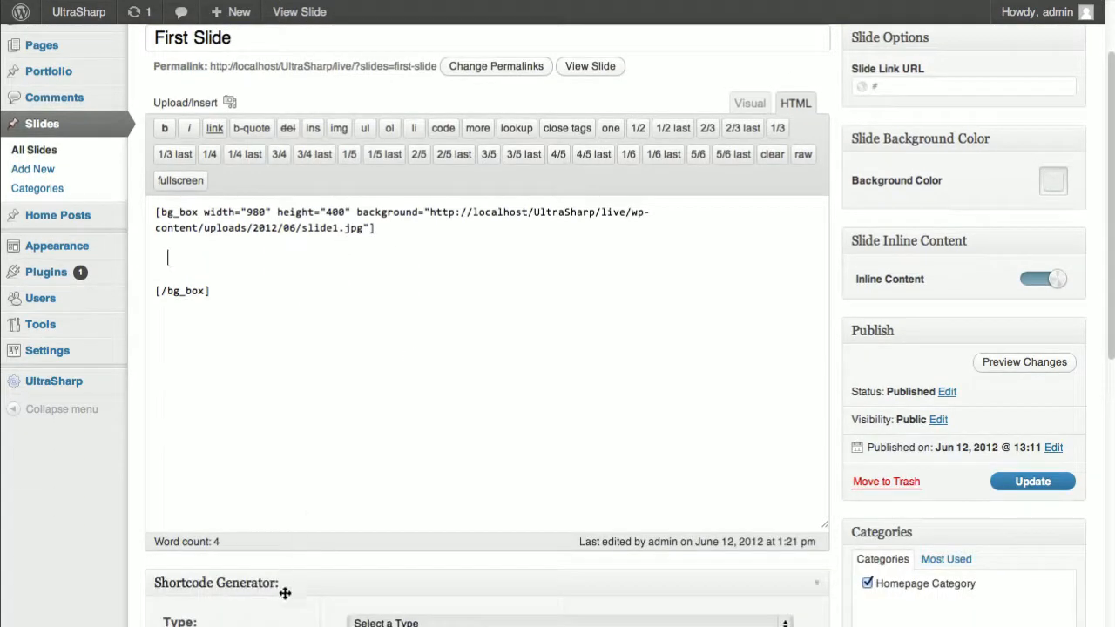
click(375, 601)
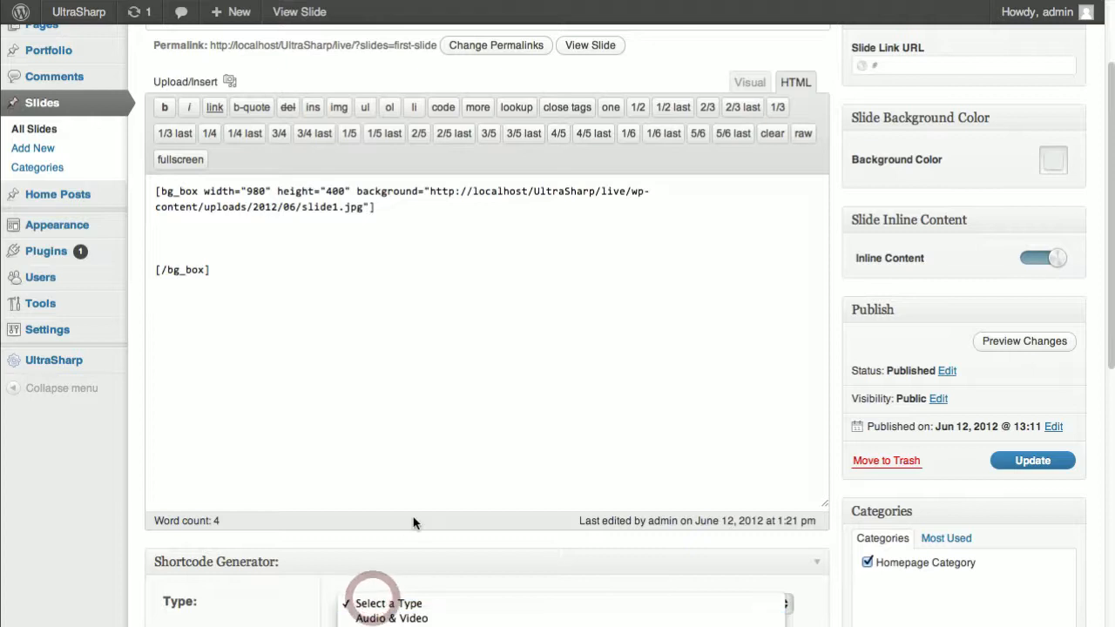
click(295, 554)
scroll(331, 556, down, 1)
scroll(331, 556, down, 5)
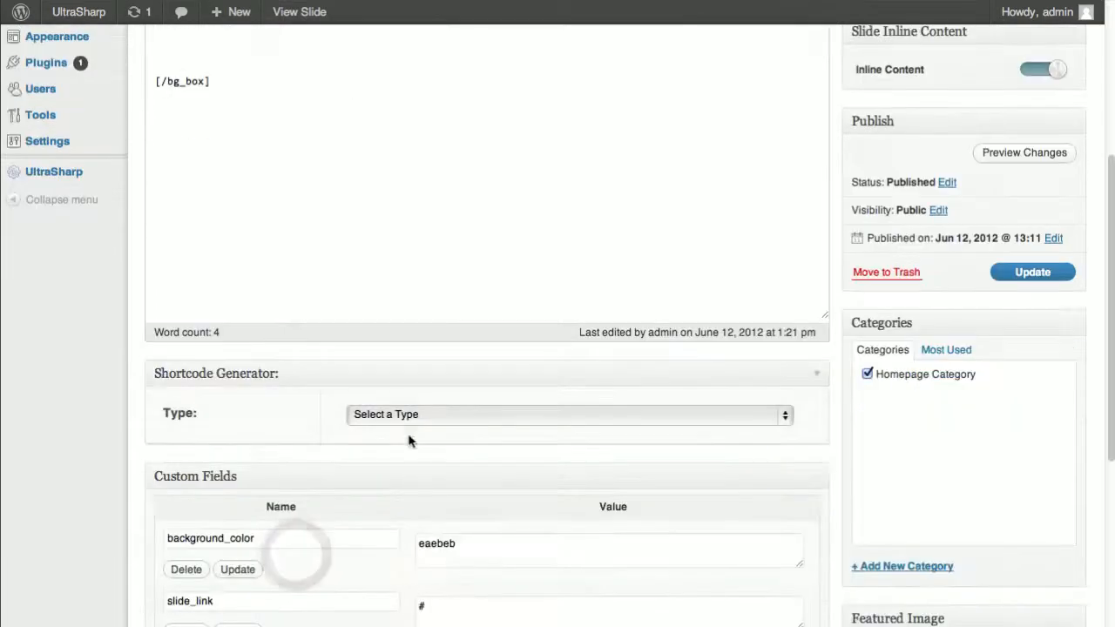
click(408, 415)
click(413, 446)
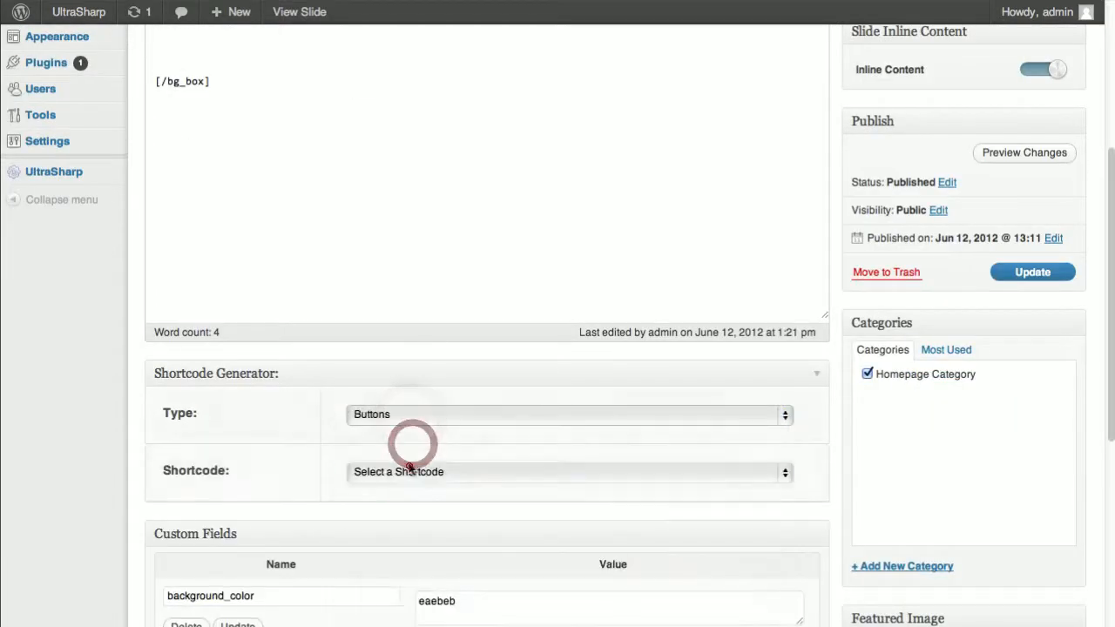
click(409, 464)
click(411, 488)
scroll(408, 484, down, 3)
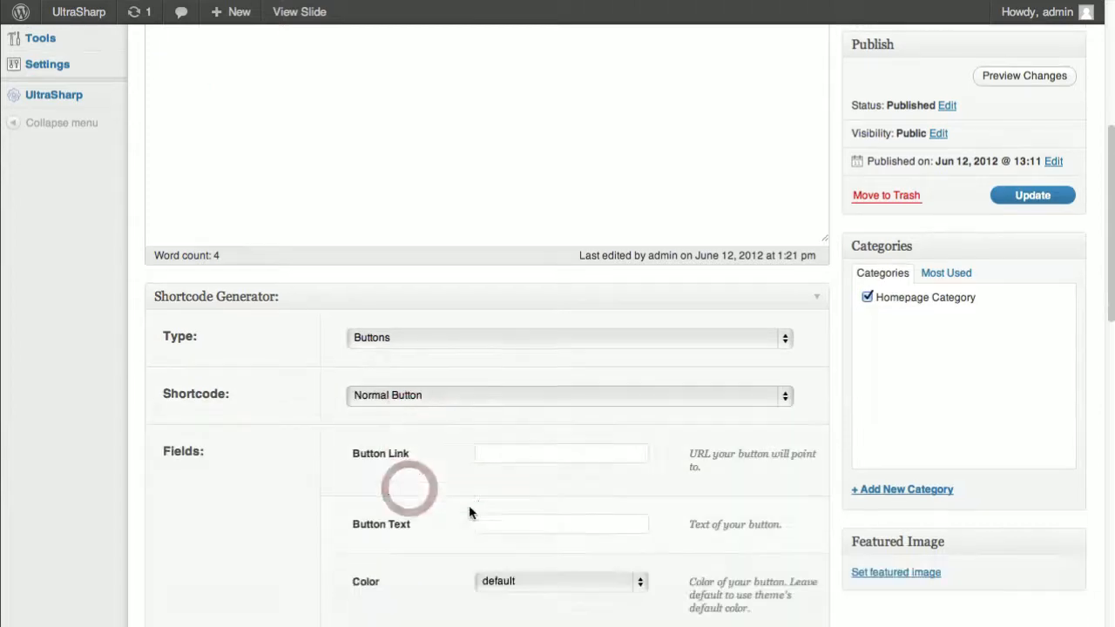
Set the button's link to #, its text to Text and its color to red in the Shortcode Generator.
click(497, 452)
text(#)
click(495, 522)
text(Text)
scroll(496, 519, down, 5)
click(511, 431)
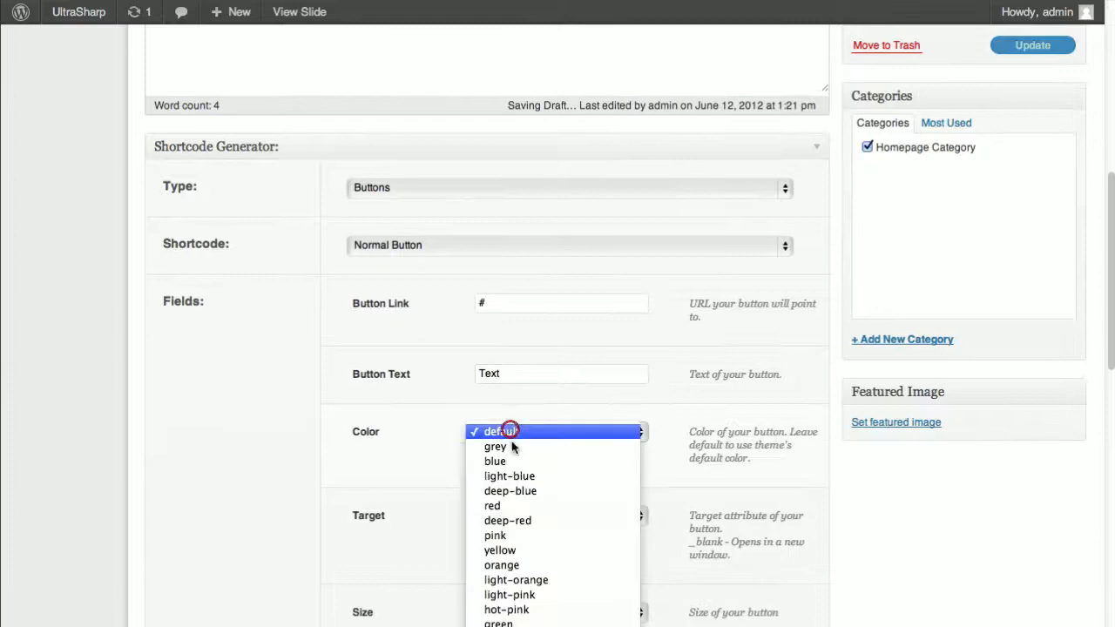
click(512, 506)
scroll(497, 542, down, 10)
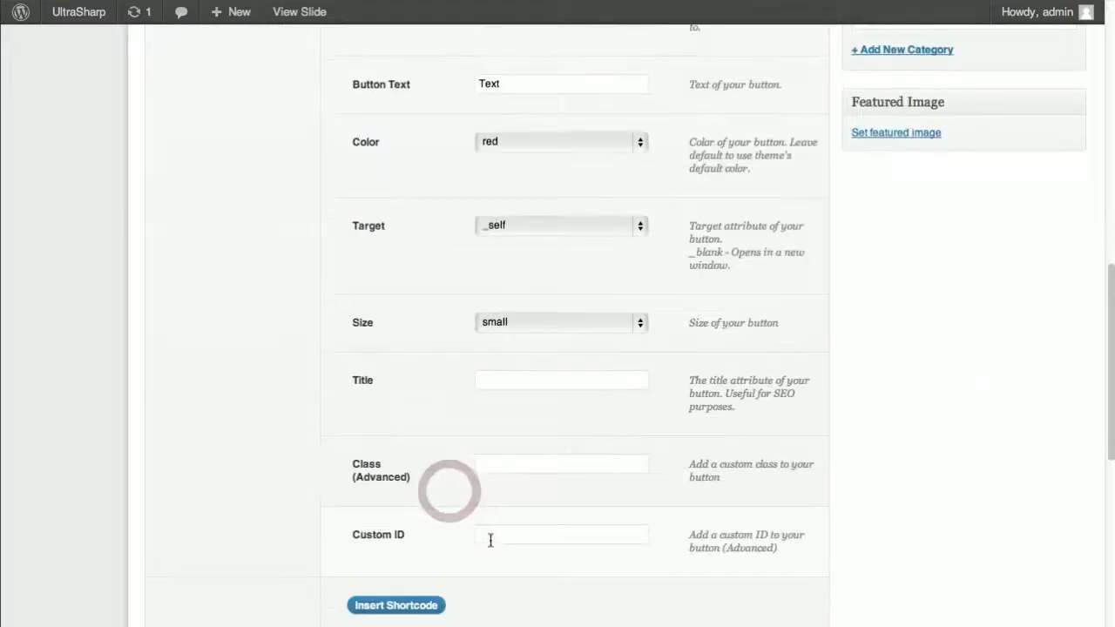
Insert the generated button shortcode on the empty line inside the bg_box shortcode and select it for review.
scroll(418, 471, up, 6)
scroll(416, 478, up, 3)
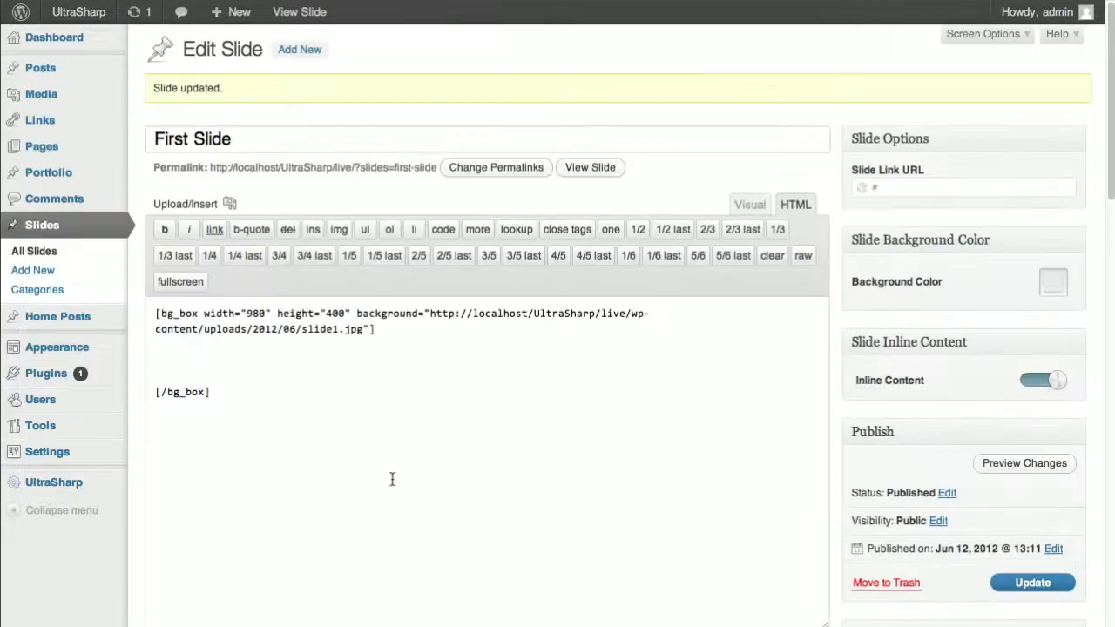
click(189, 355)
scroll(285, 414, down, 15)
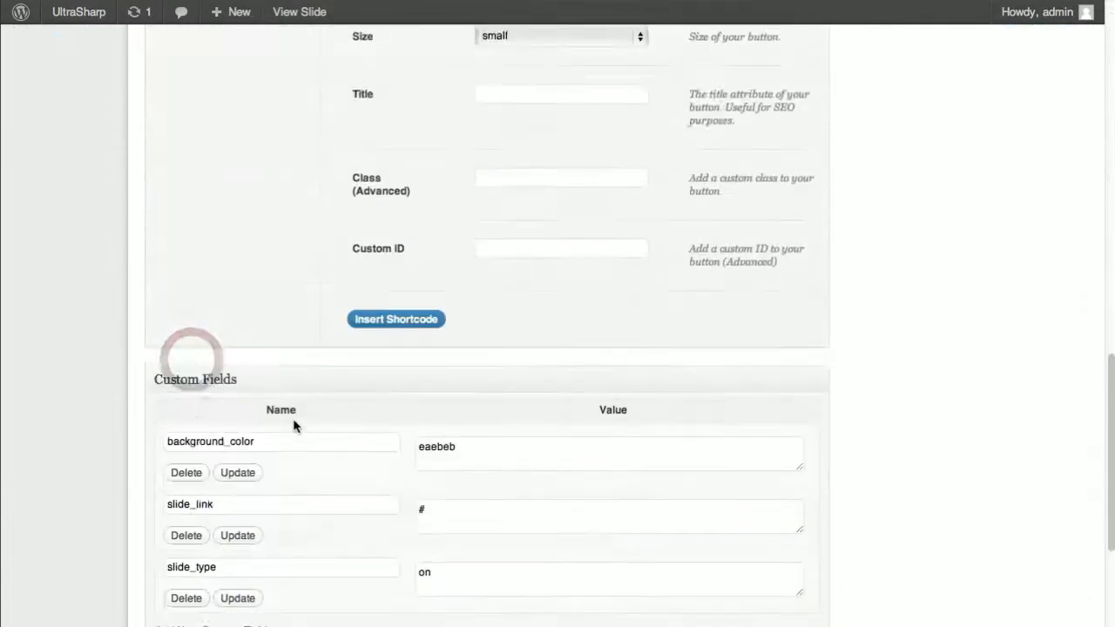
click(450, 235)
drag(289, 332, 168, 317)
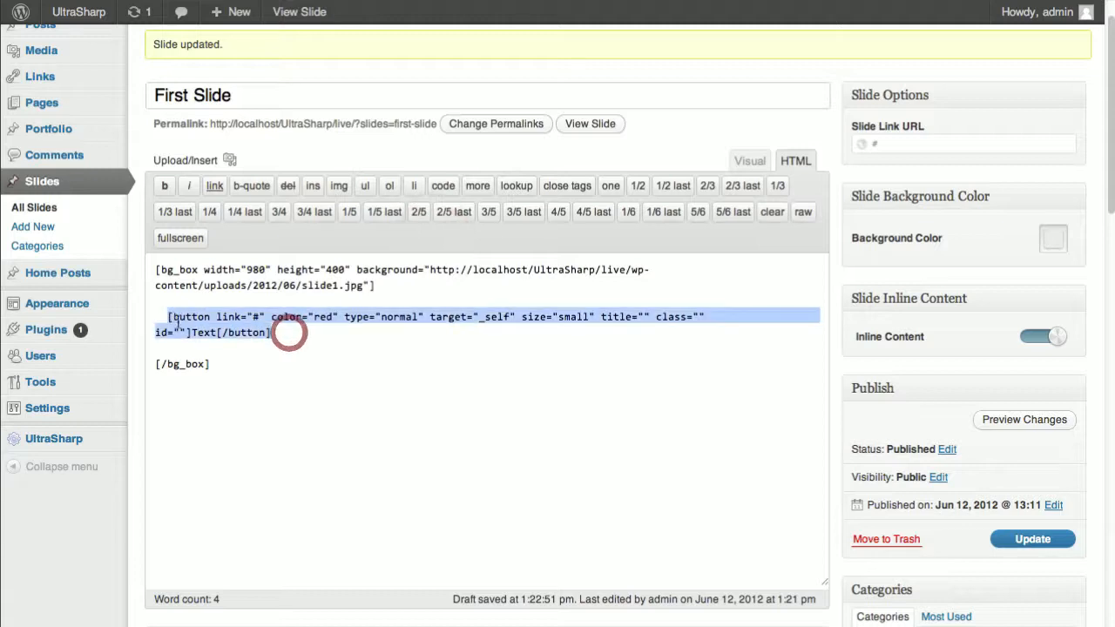
Update the slide and reload the site's homepage to view the button.
click(1043, 541)
key(ctrl+Tab)
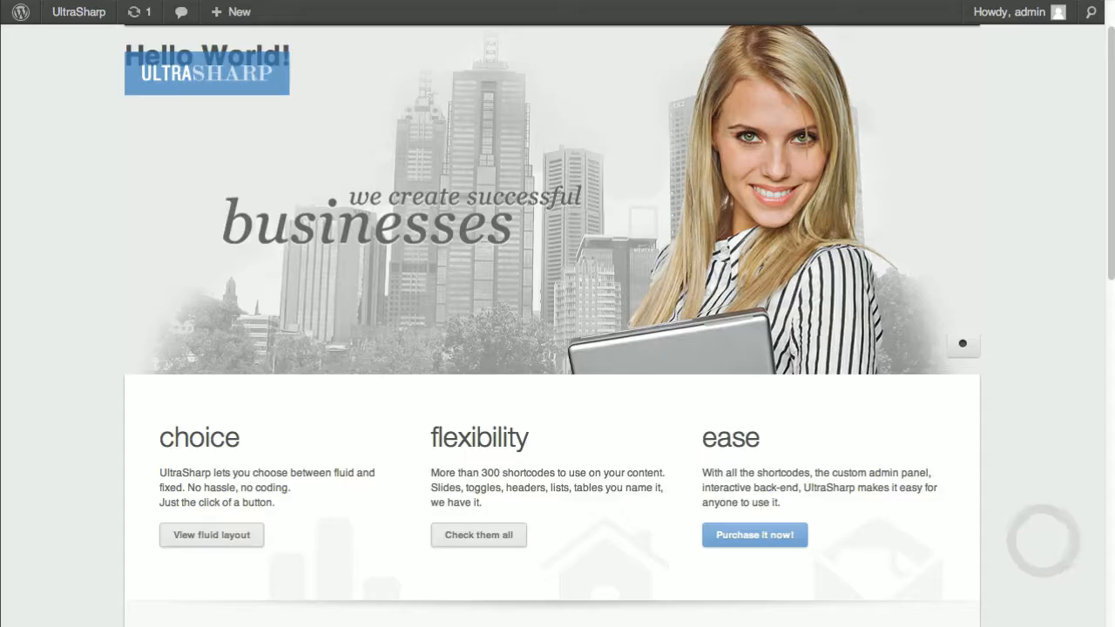
key(super+r)
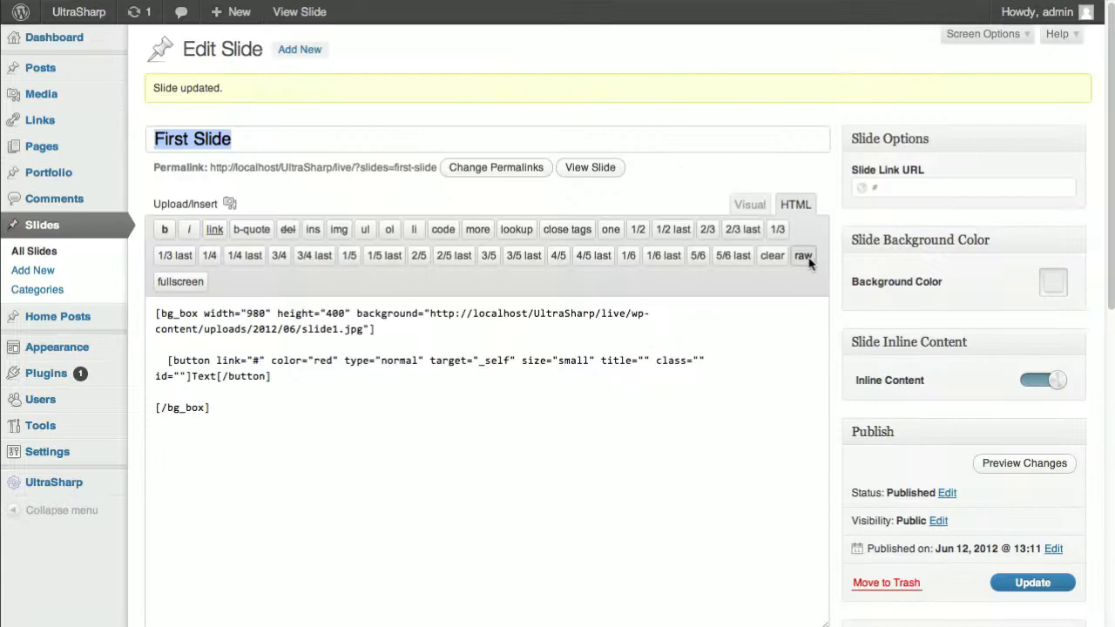
Open the Inline Content help for slides and copy the opening pos_abs tag from its positioning example.
click(1060, 34)
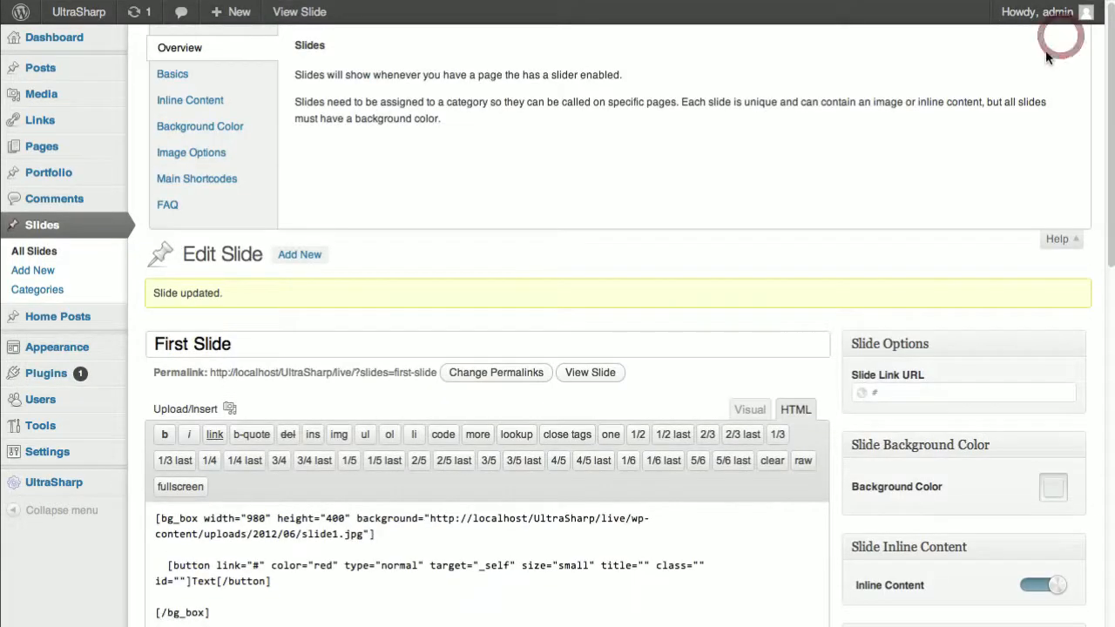
click(244, 109)
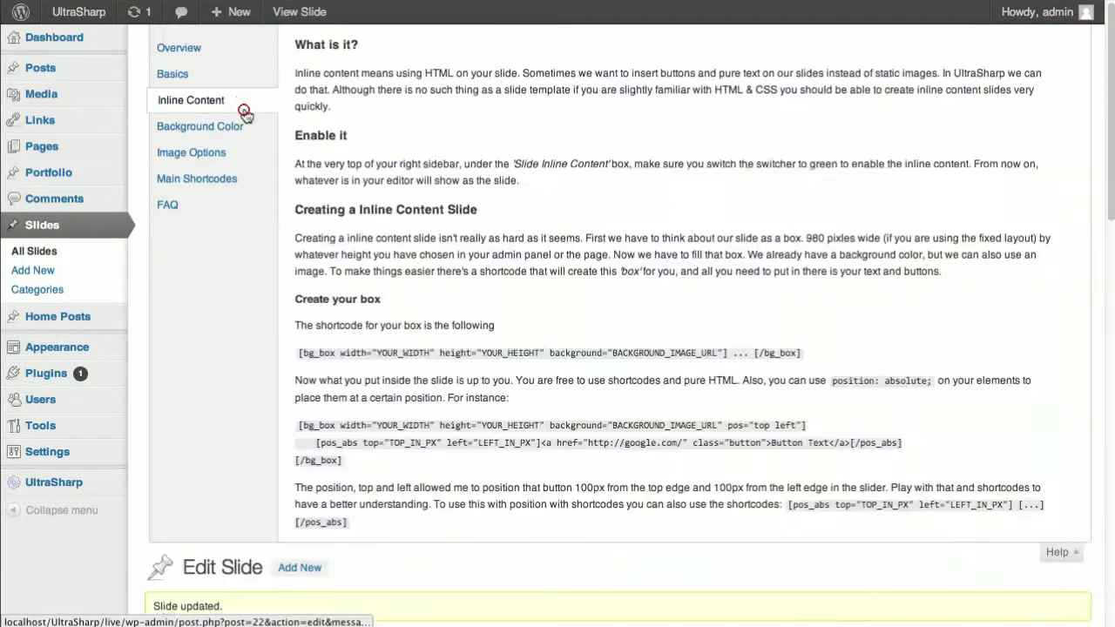
drag(317, 444, 739, 465)
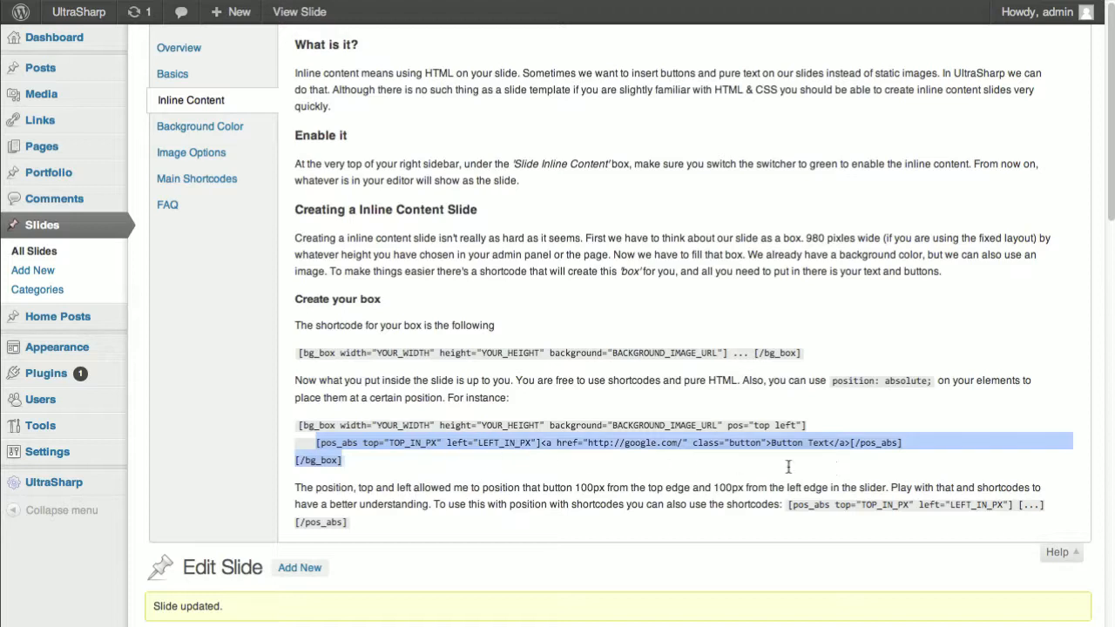
drag(919, 452, 548, 444)
key(ctrl+c)
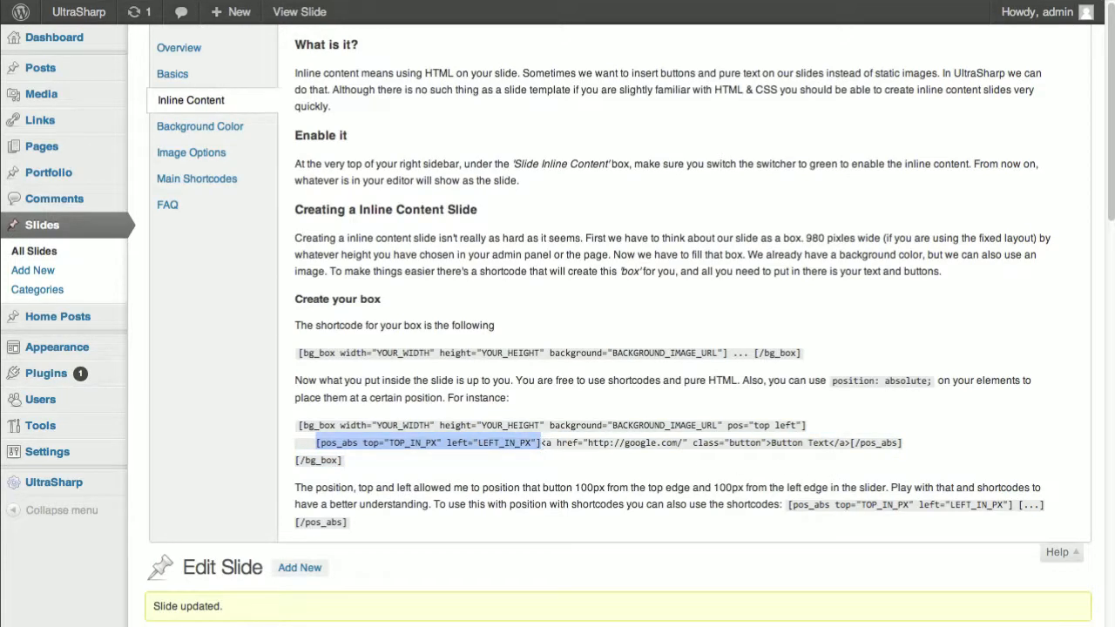
Wrap the button shortcode in the slide content with the copied pos_abs opening tag and a closing [/pos_abs] tag.
scroll(558, 348, down, 2)
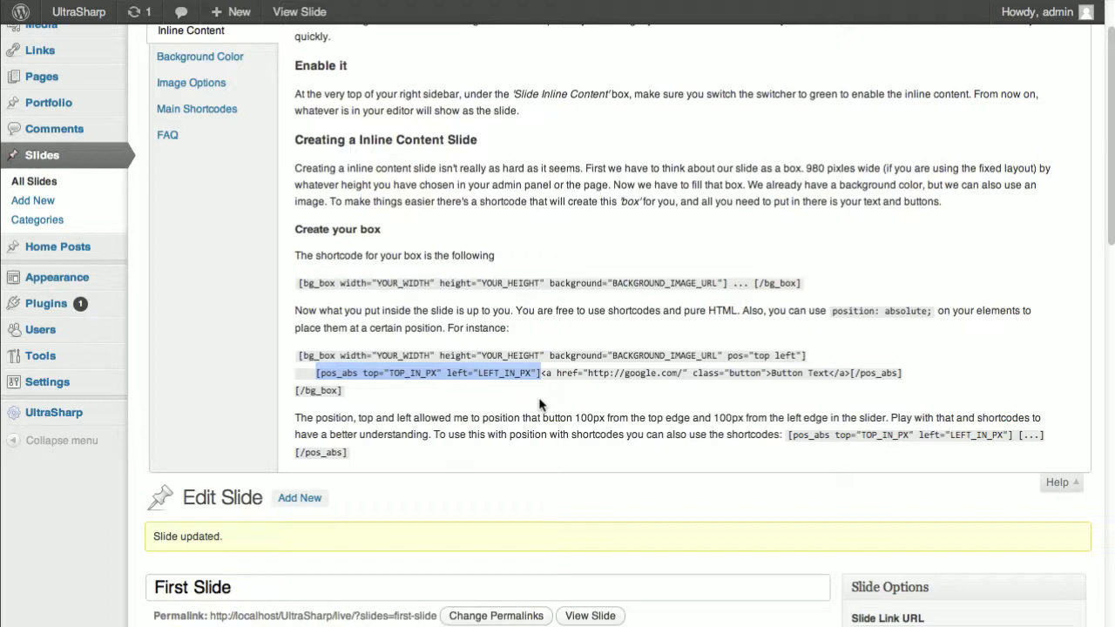
scroll(504, 400, down, 5)
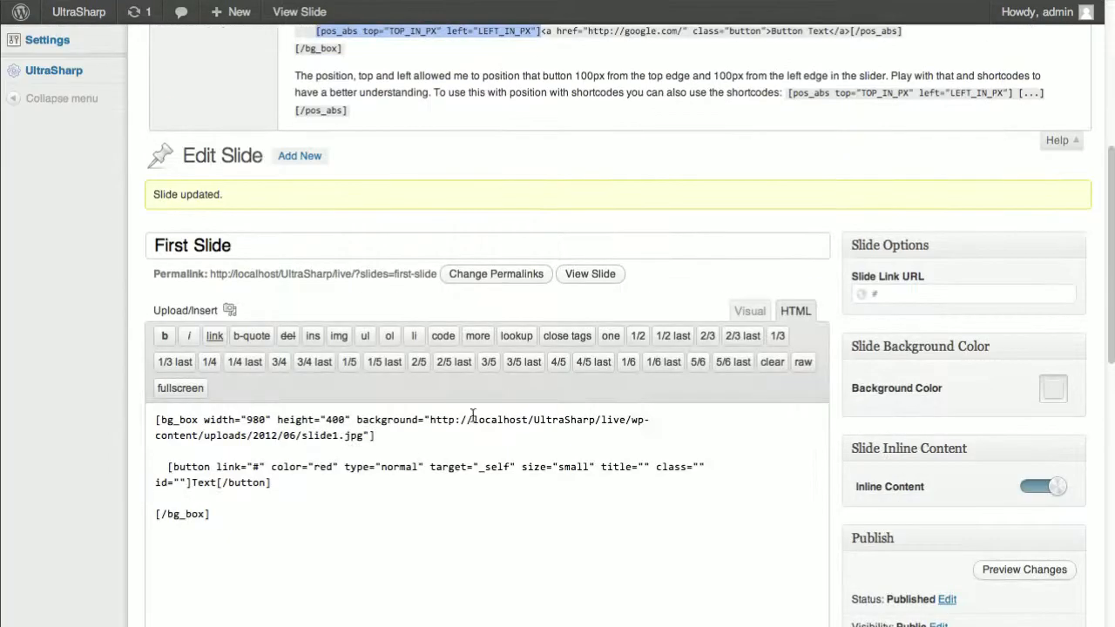
click(168, 468)
key(ctrl+v)
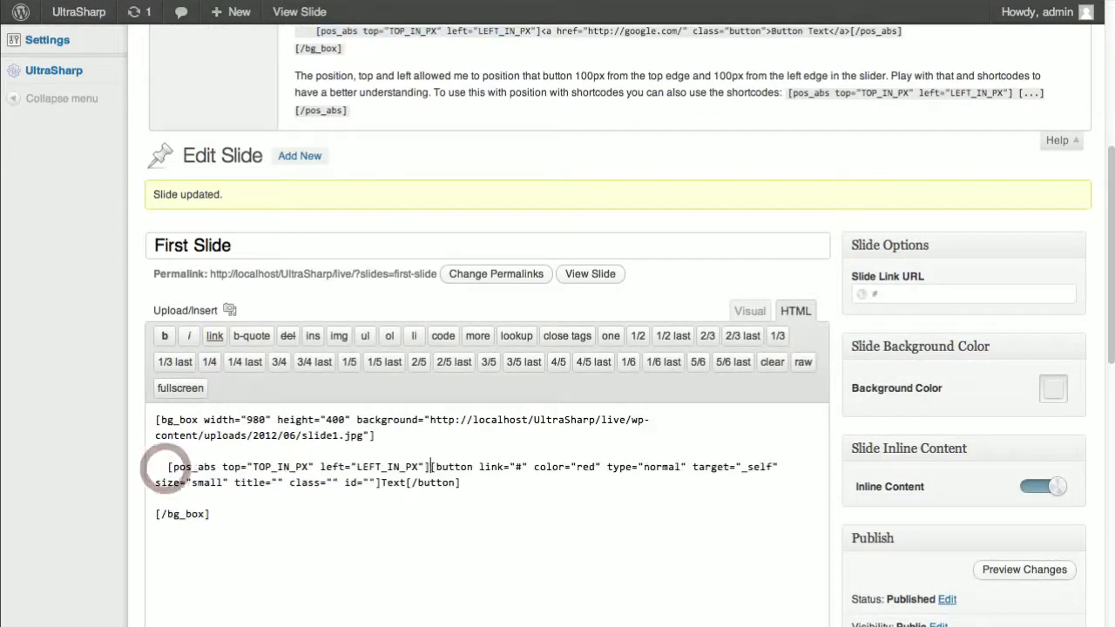
click(461, 483)
text([/pos_abs)
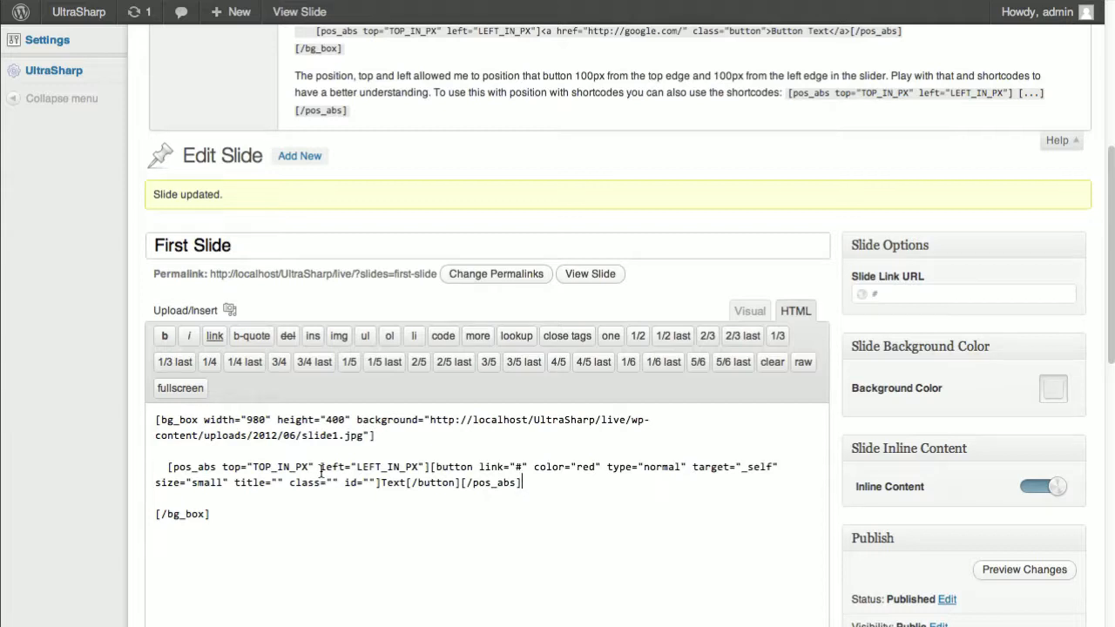
Measure the desired button offset on the homepage slide and set the pos_abs shortcode to left 120 and top 270.
click(299, 11)
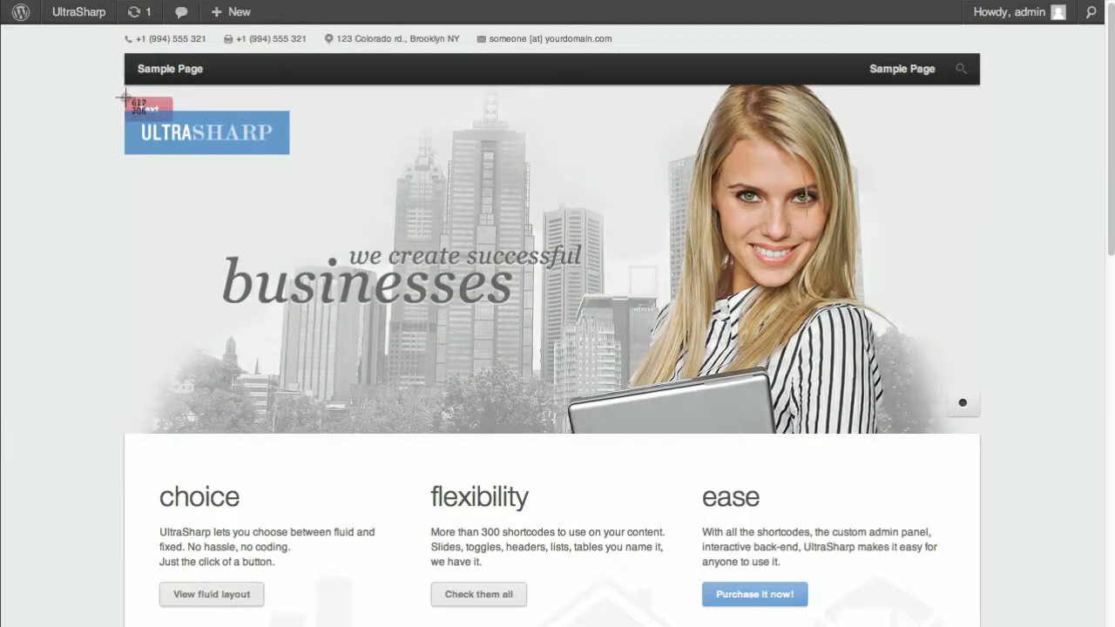
drag(126, 98, 231, 335)
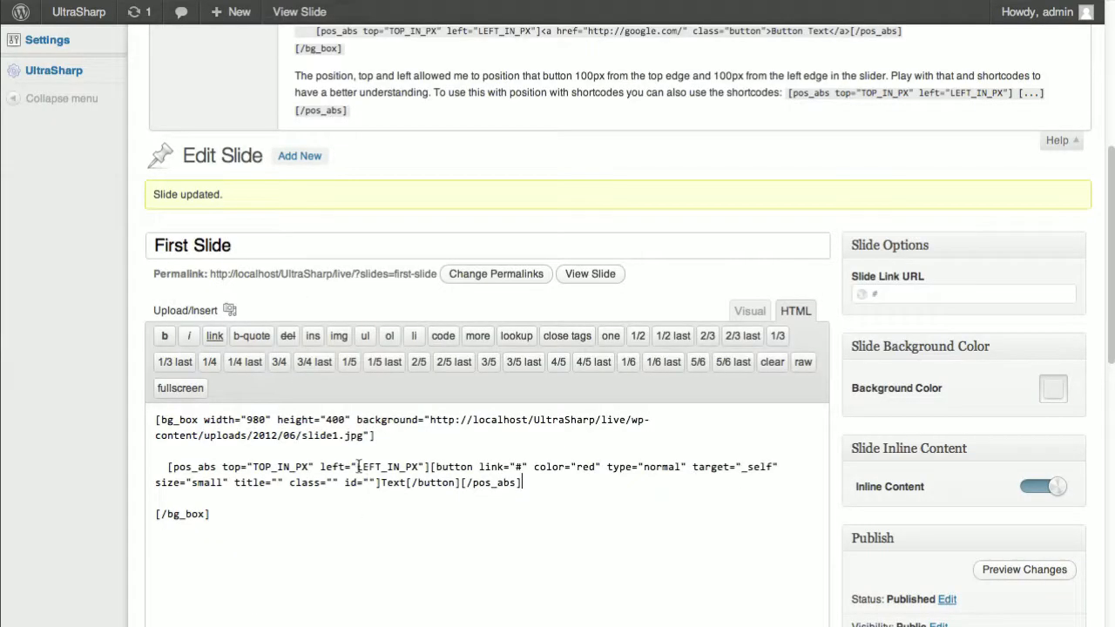
double_click(358, 468)
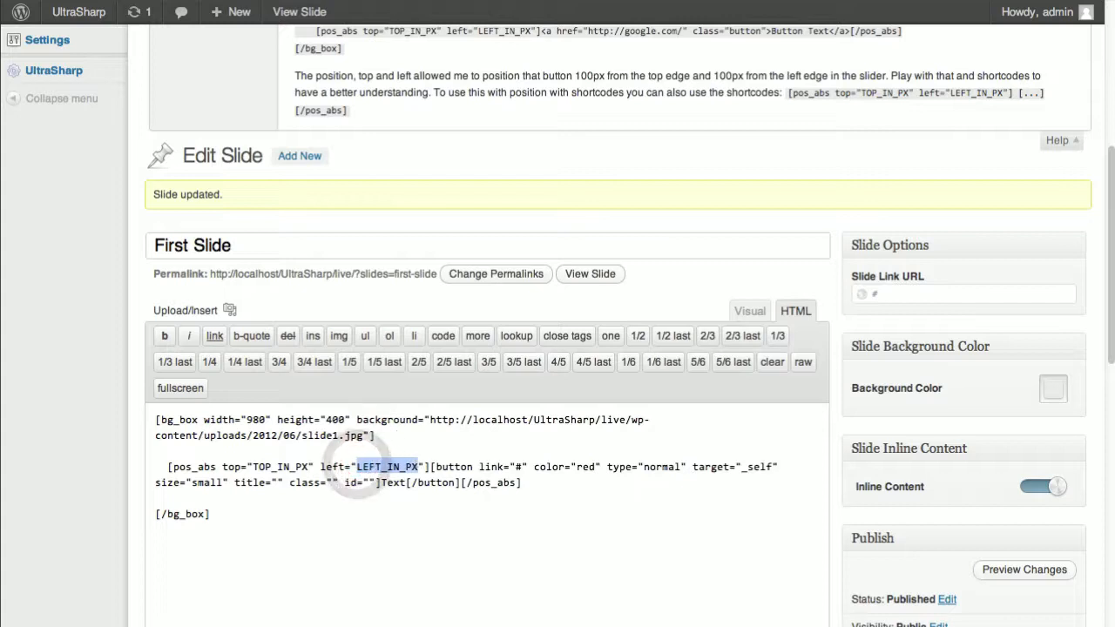
text(120)
double_click(261, 467)
text(270)
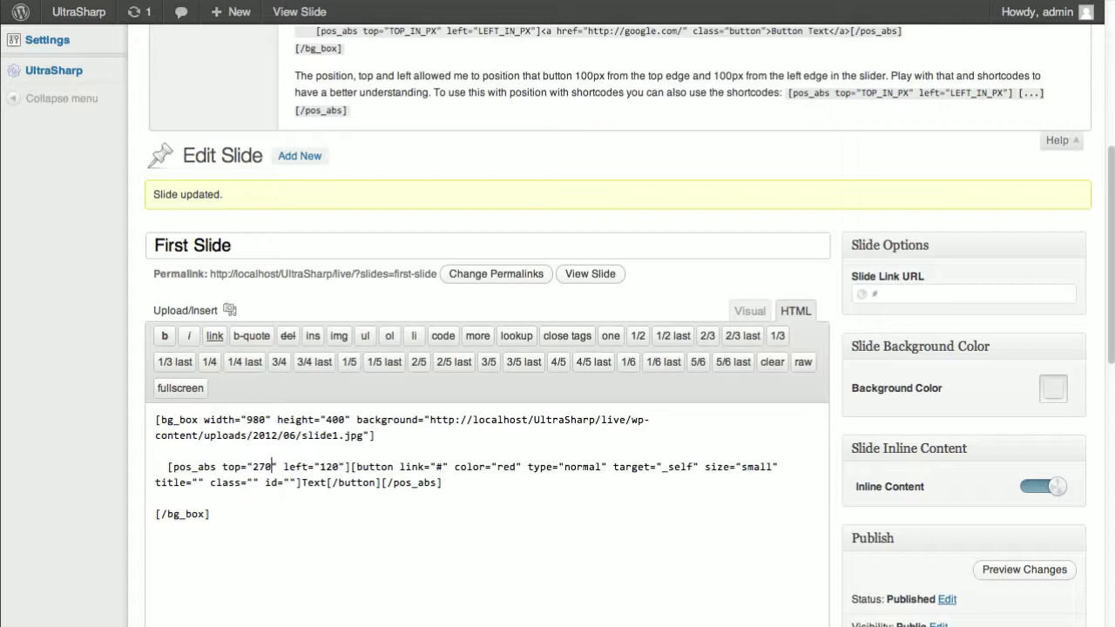
Update the slide and reload the homepage to check the button's position.
scroll(1041, 548, down, 3)
click(1033, 516)
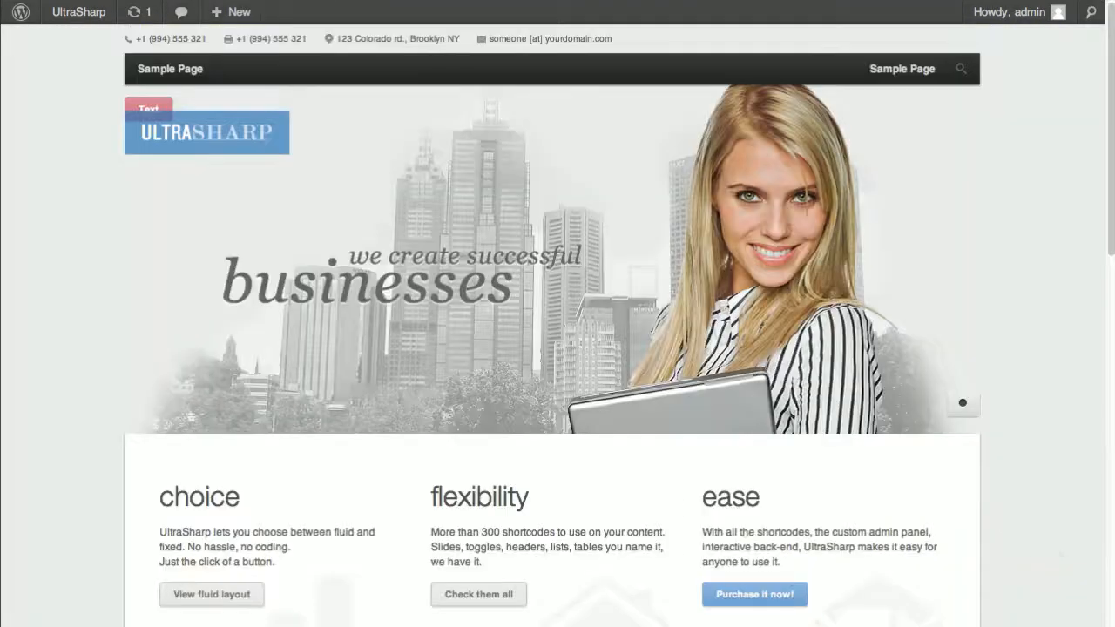
key(super+r)
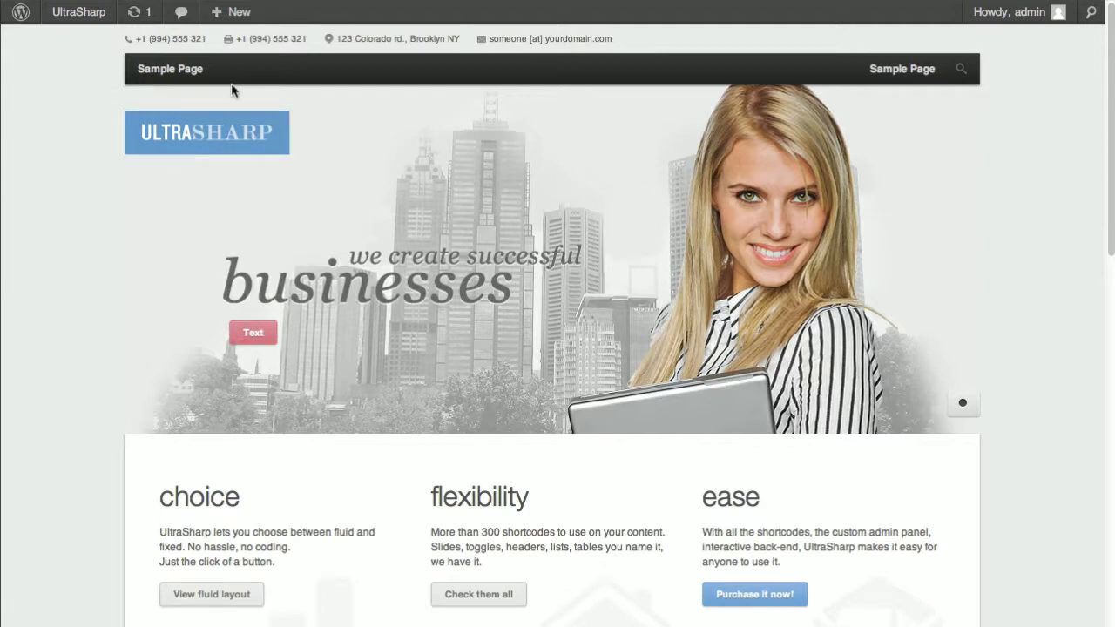
Return to editing First Slide and delete the button shortcode from between the pos_abs tags.
key(ctrl+Tab)
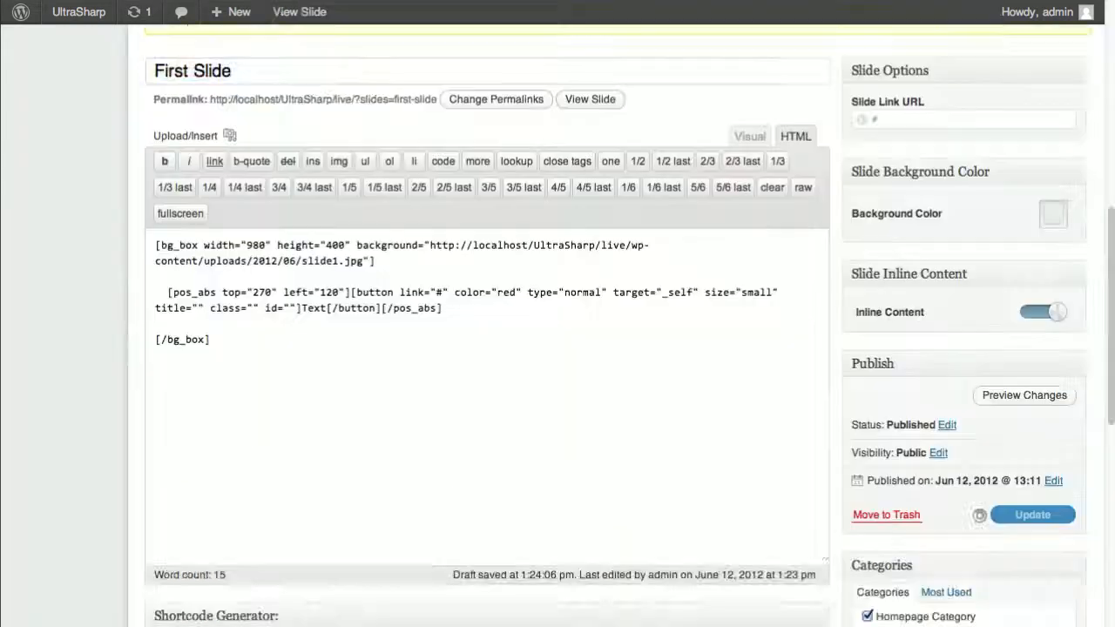
drag(381, 376, 351, 366)
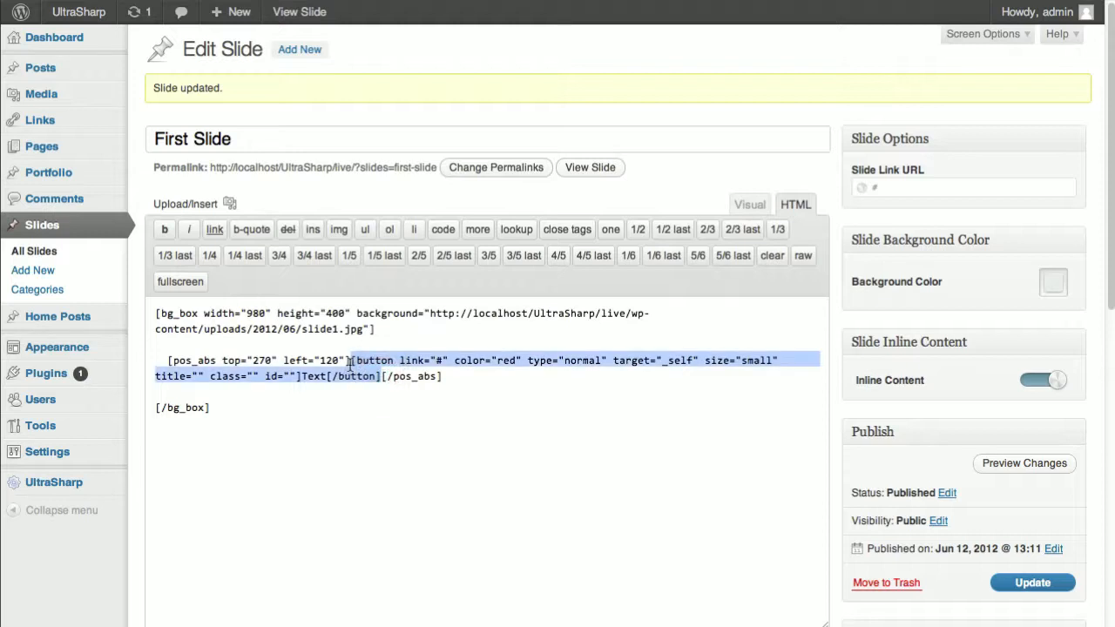
key(Delete)
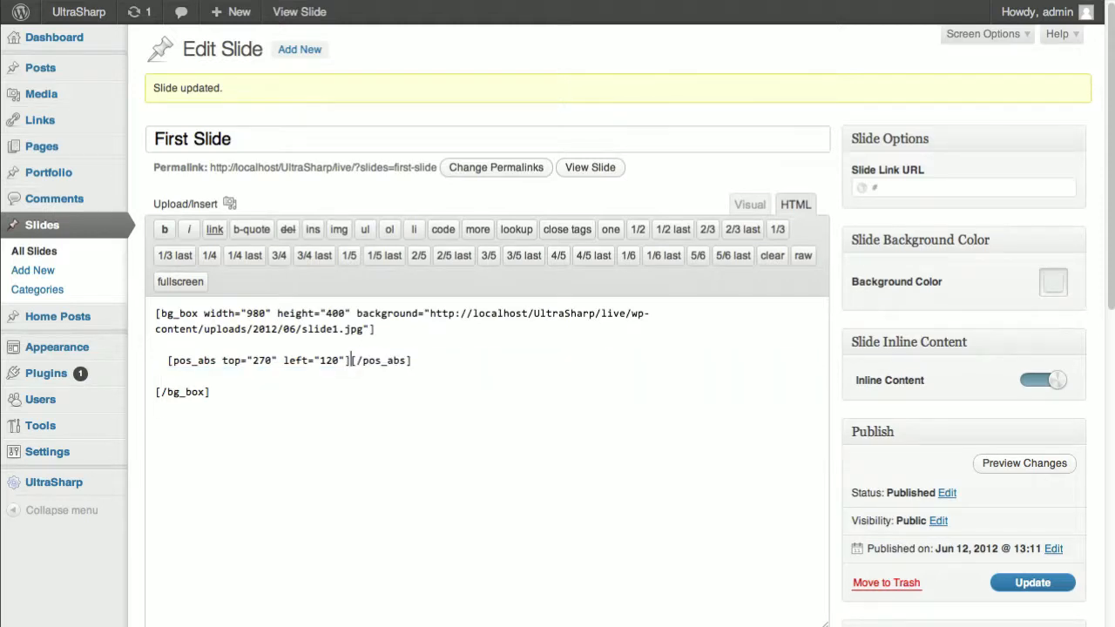
Browse the Shortcode Generator's types and the shortcodes offered under Notification Boxes.
scroll(379, 511, down, 4)
click(390, 567)
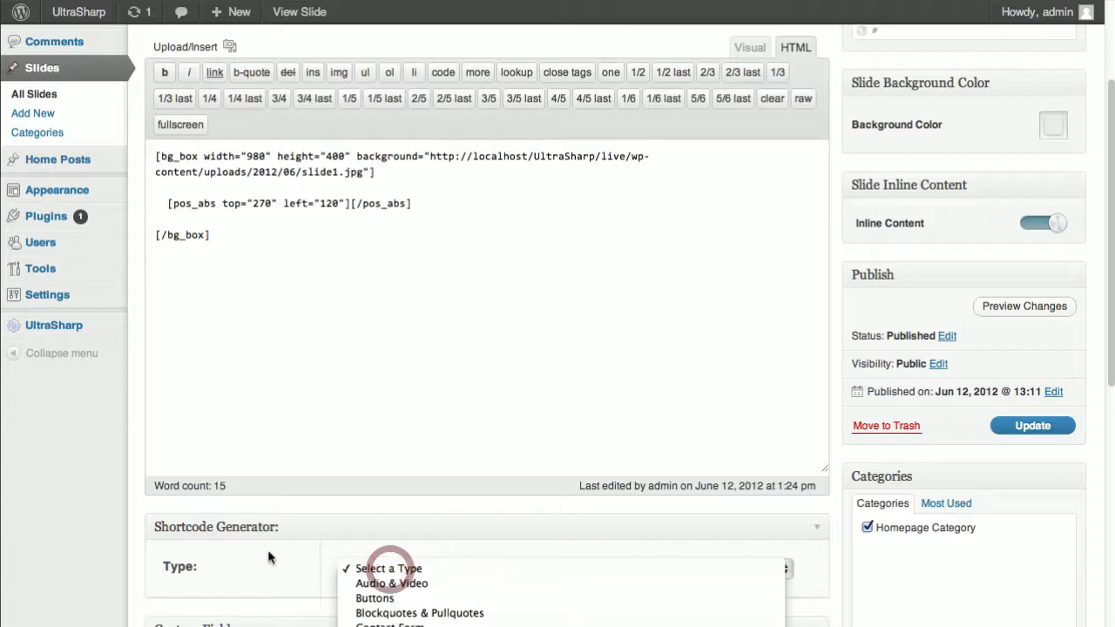
click(155, 566)
scroll(155, 566, down, 5)
click(399, 383)
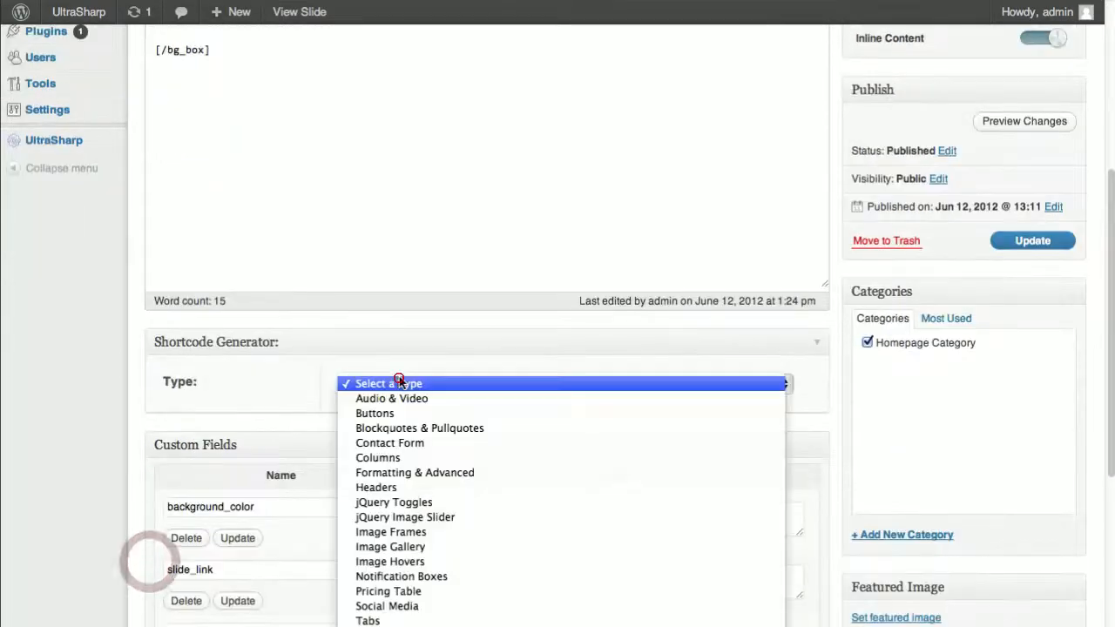
click(419, 579)
click(434, 442)
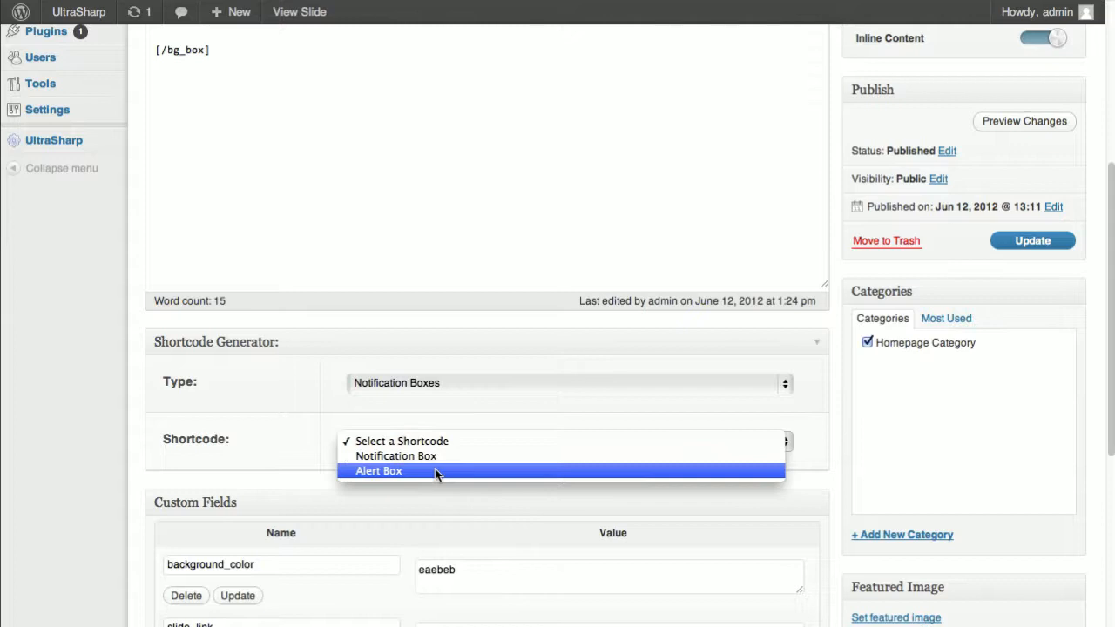
click(429, 393)
click(429, 387)
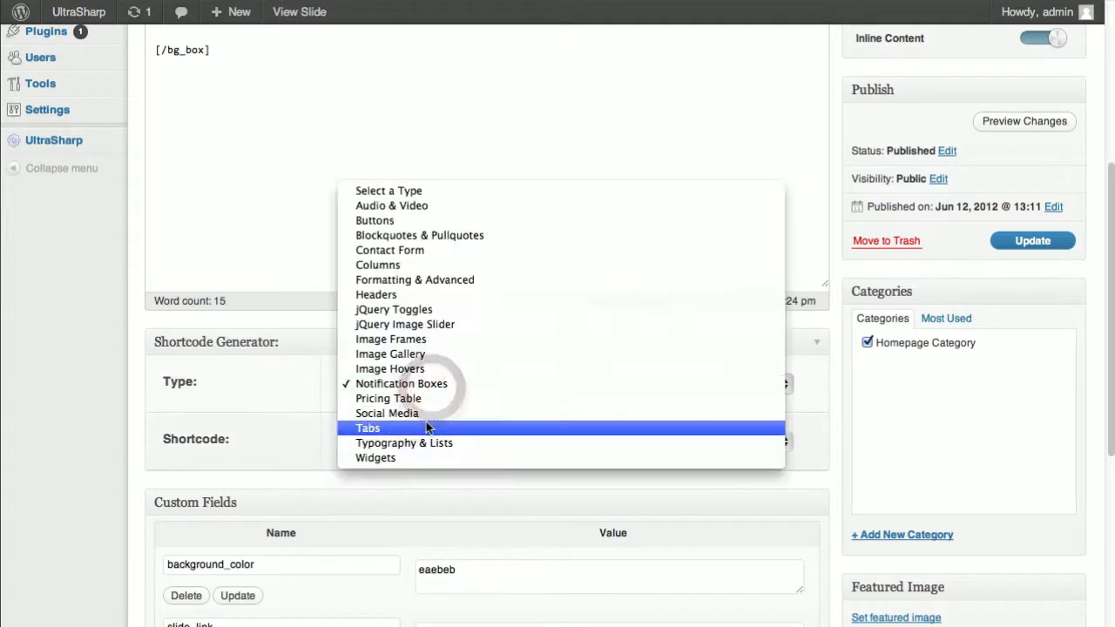
click(427, 427)
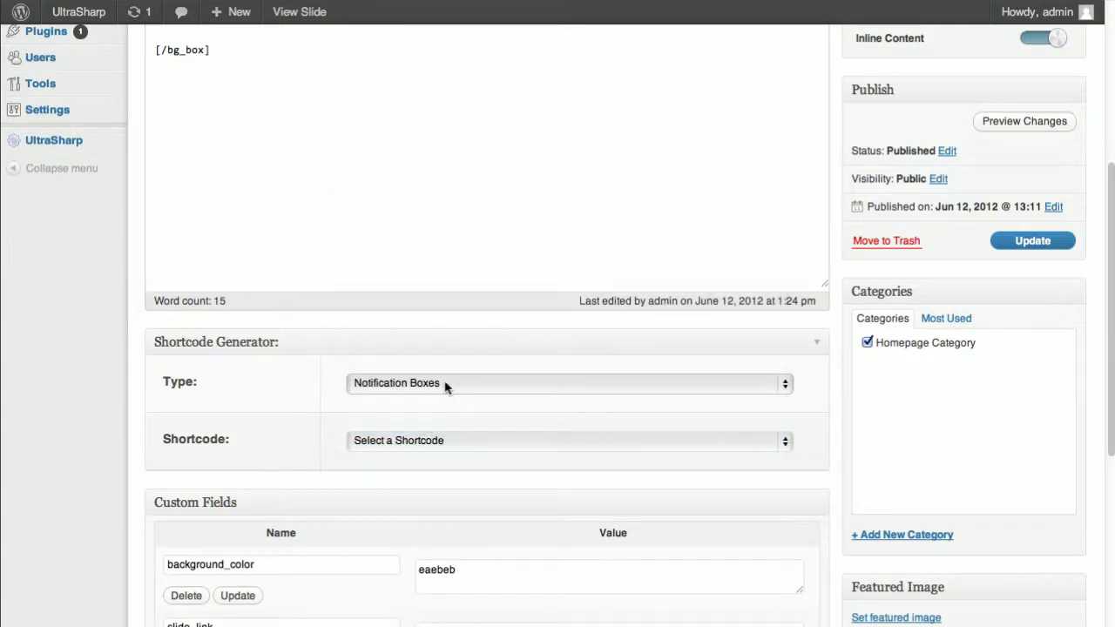
click(446, 383)
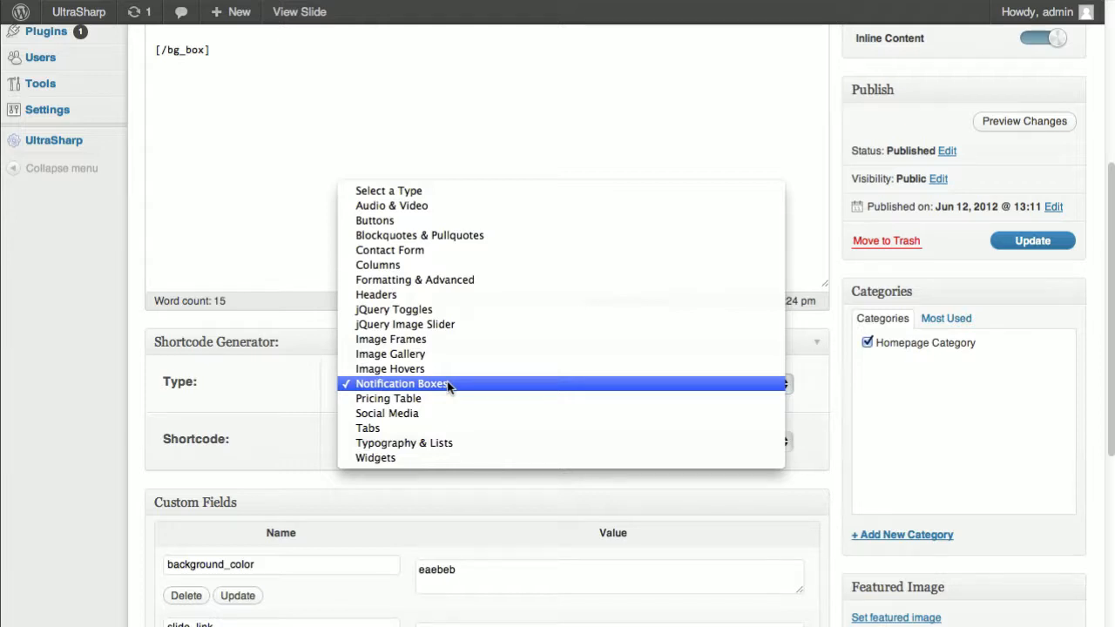
click(315, 409)
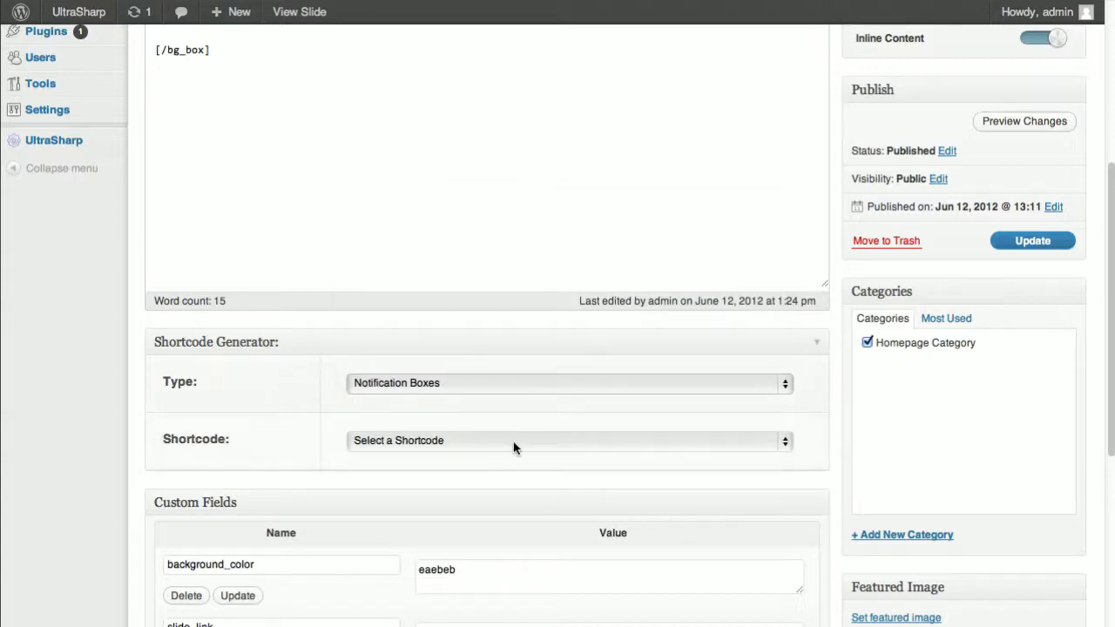
Set the Shortcode Generator to the Headers type with the Fancy Header shortcode.
click(523, 389)
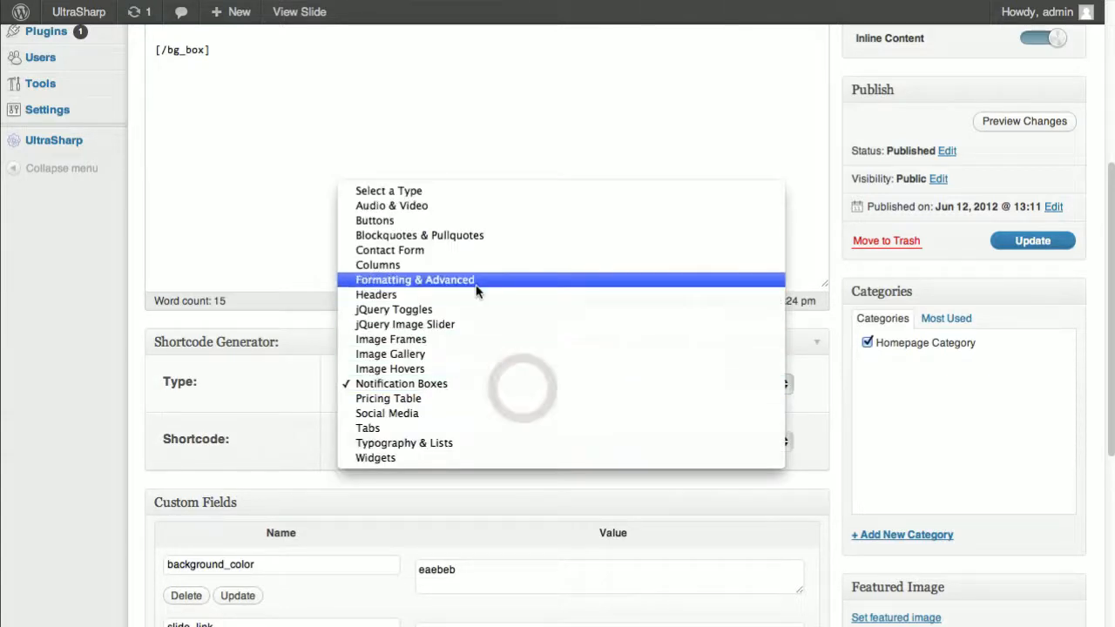
click(475, 295)
click(424, 444)
click(423, 455)
Set the header size to h2, the style to fancy2 and the header text to "This is our new header".
scroll(421, 453, down, 3)
click(514, 373)
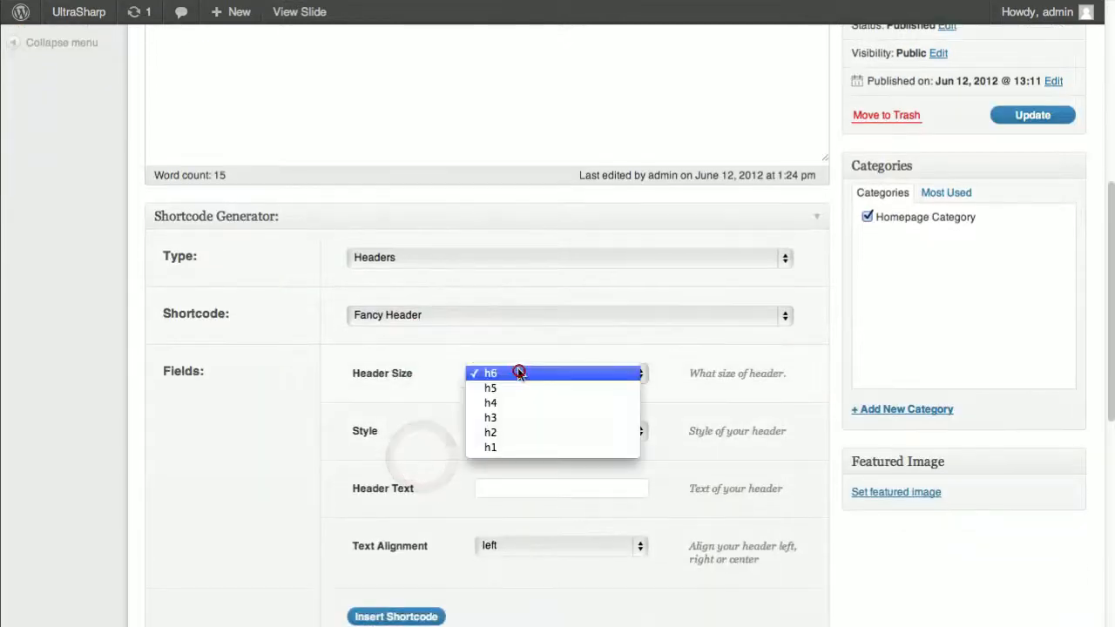
click(515, 389)
click(517, 375)
click(516, 419)
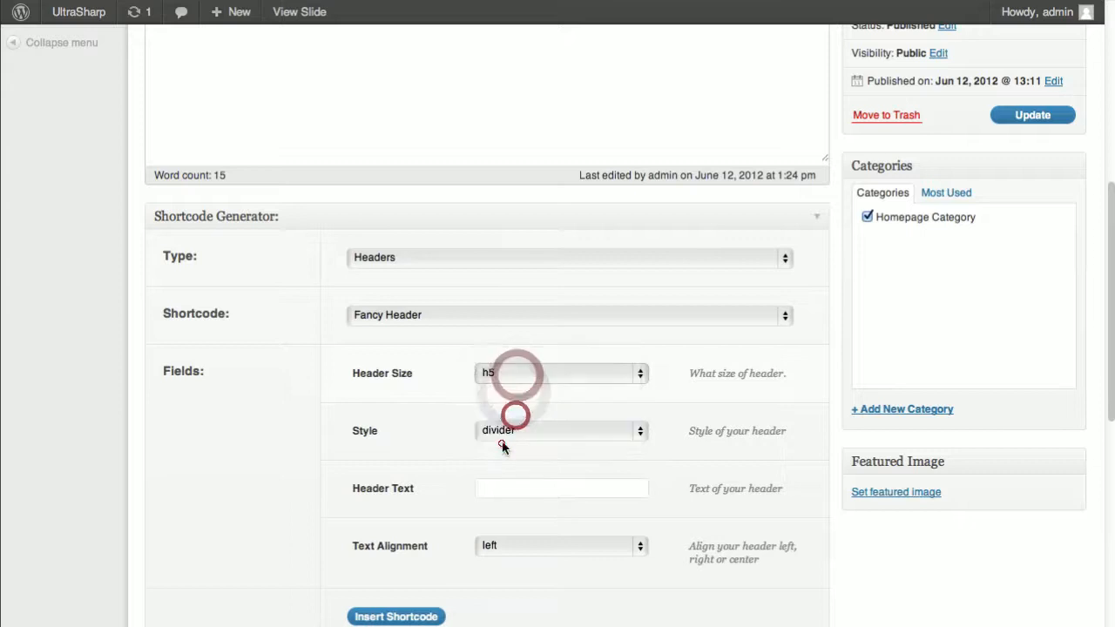
click(514, 430)
click(512, 491)
click(504, 490)
text(This is our new header)
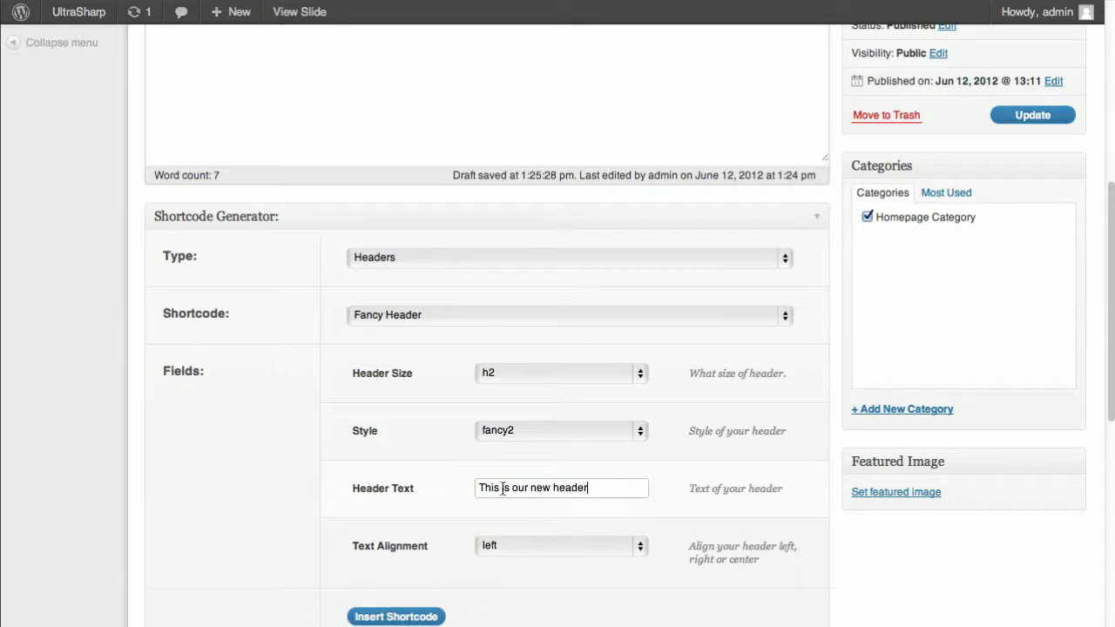
Insert the generated Fancy Header shortcode between the pos_abs tags and update the slide.
click(421, 617)
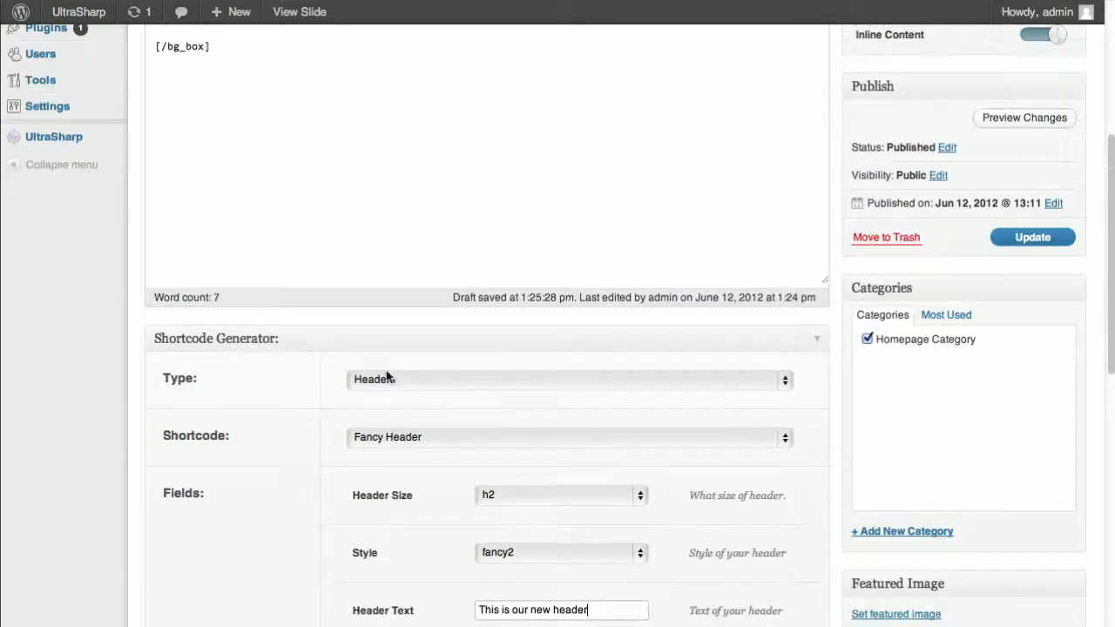
click(349, 327)
scroll(349, 327, down, 10)
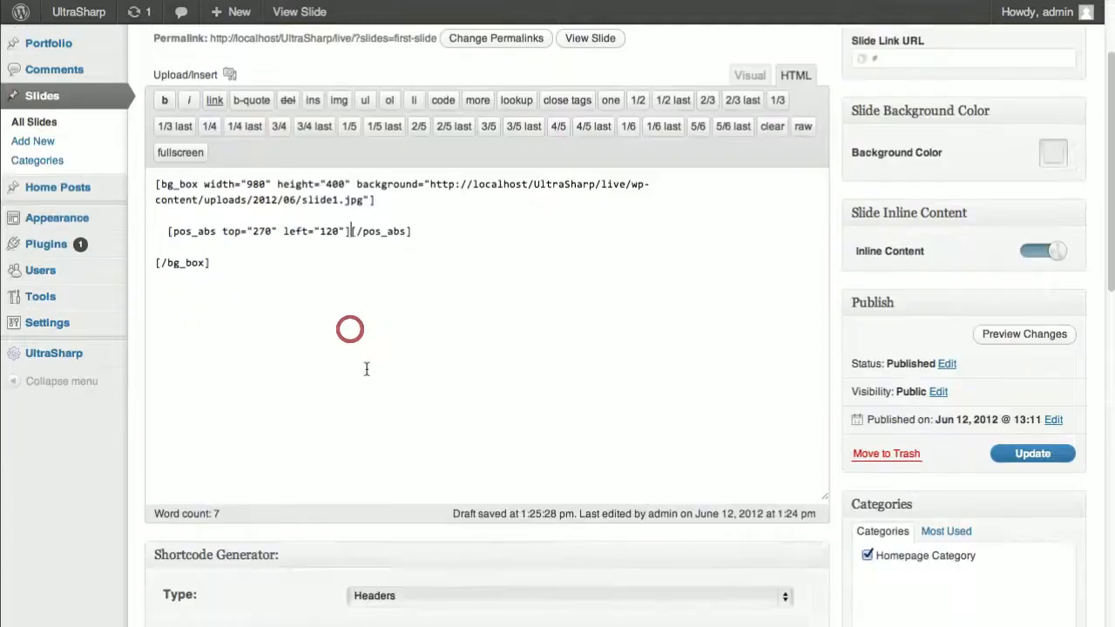
click(401, 403)
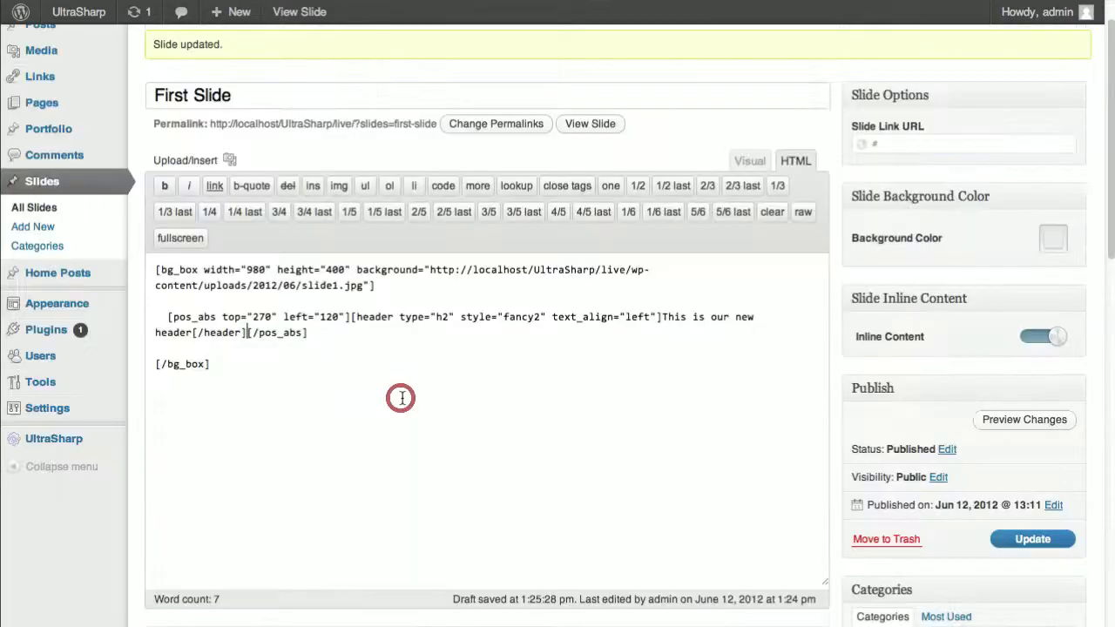
click(1032, 540)
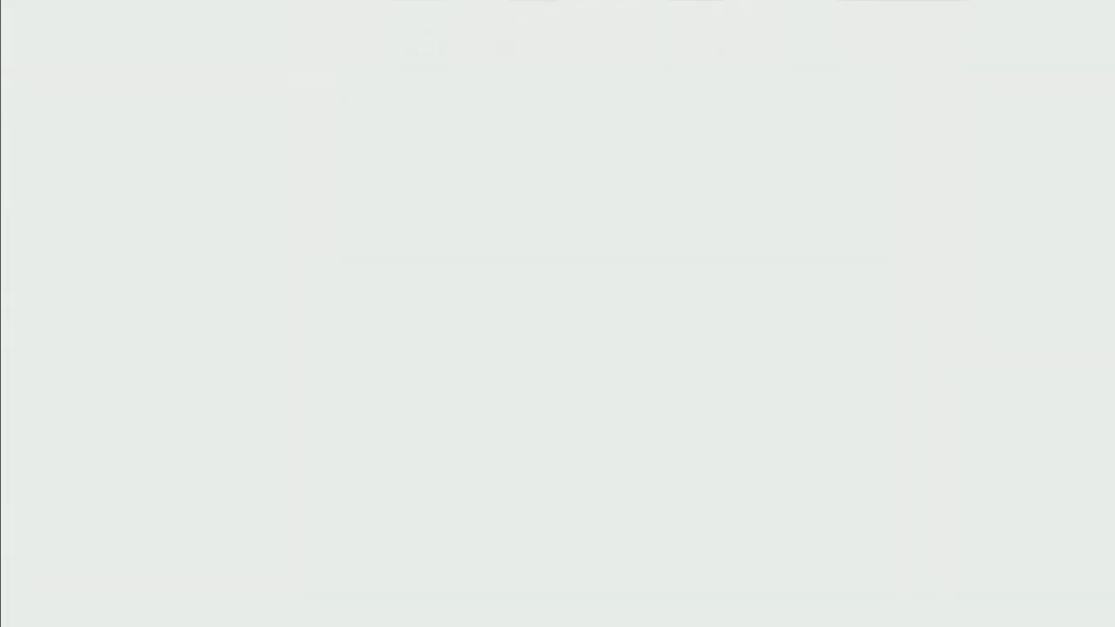
Check on the site's homepage how the new header is placed and displayed on the slide.
click(347, 338)
click(444, 342)
click(462, 347)
drag(462, 347, 242, 341)
click(231, 339)
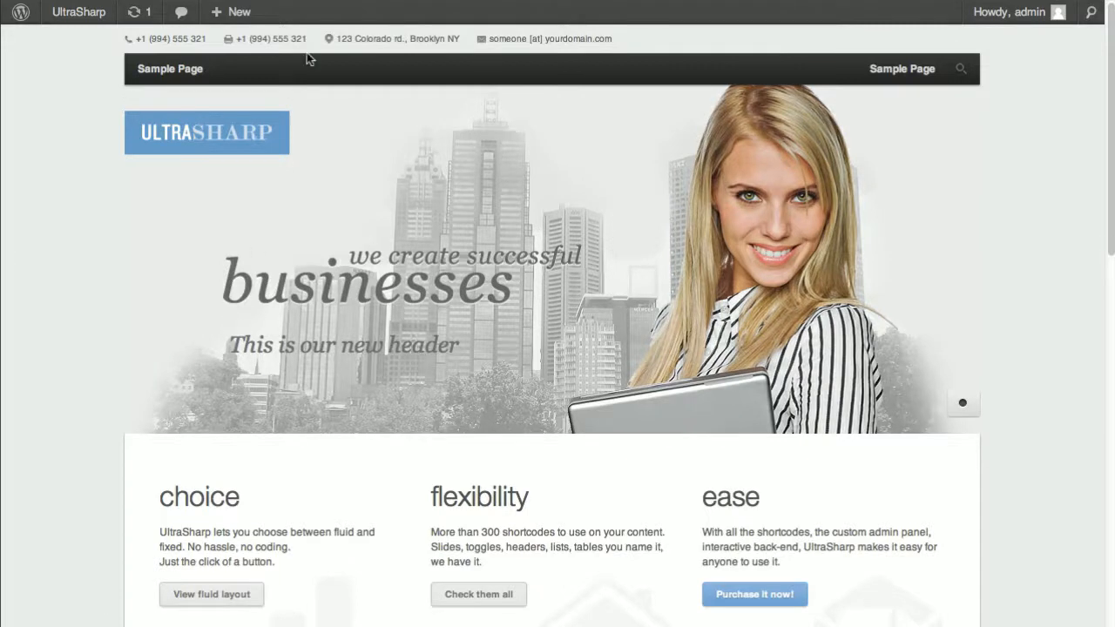
Return to editing First Slide, review its pos_abs header line, and turn off Inline Content.
click(321, 0)
drag(307, 377, 397, 338)
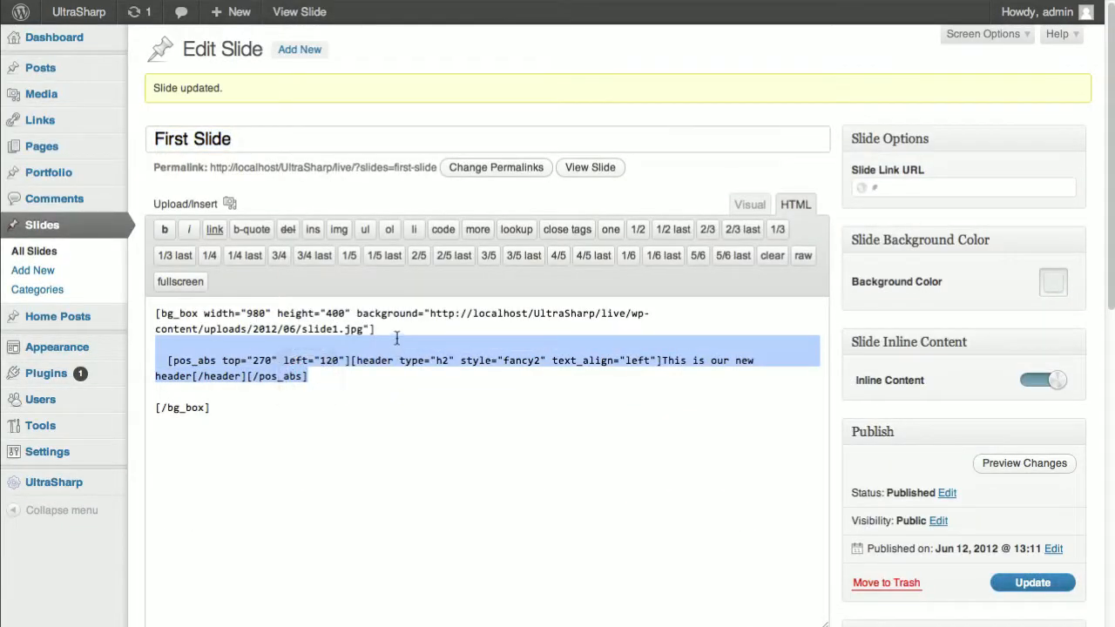
click(350, 376)
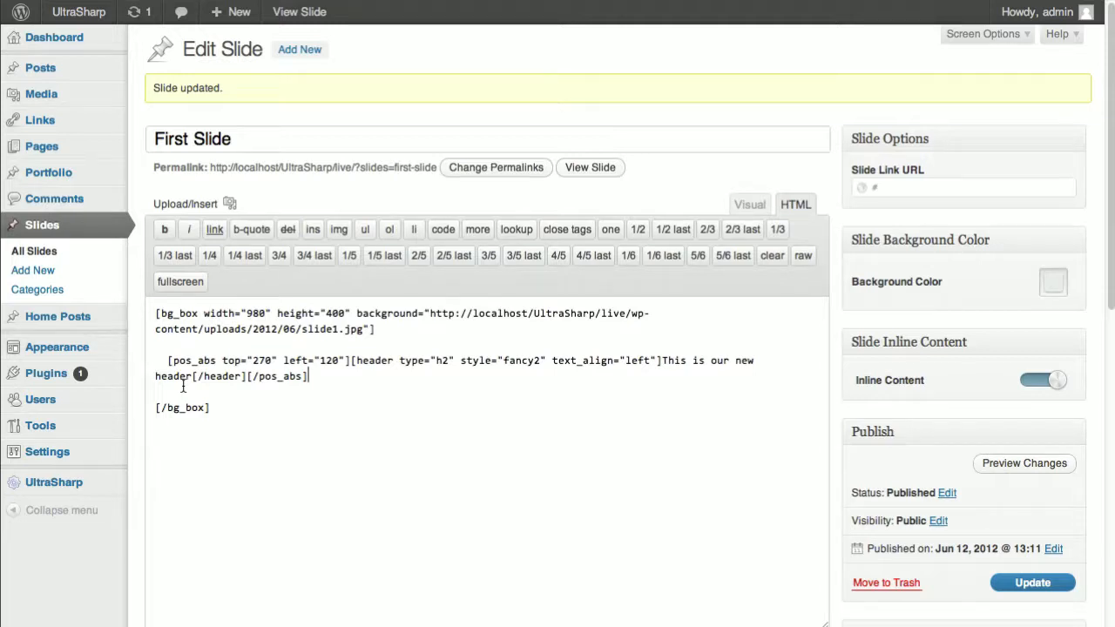
click(1043, 384)
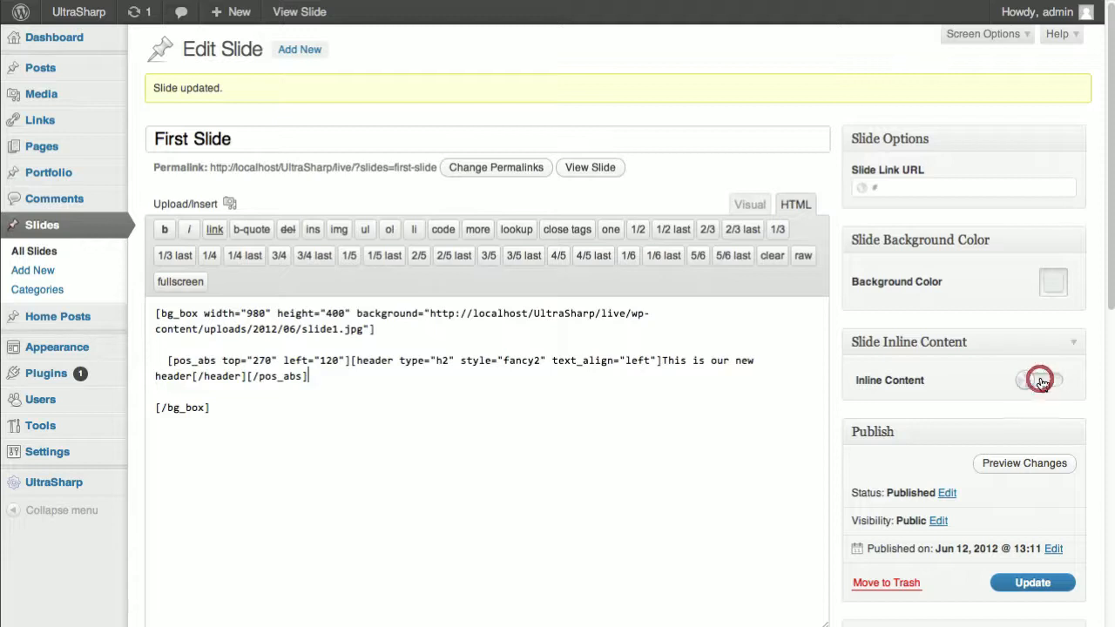
Open the Main Shortcodes section of the slide help and examine the pos_abs shortcode's syntax.
click(1058, 35)
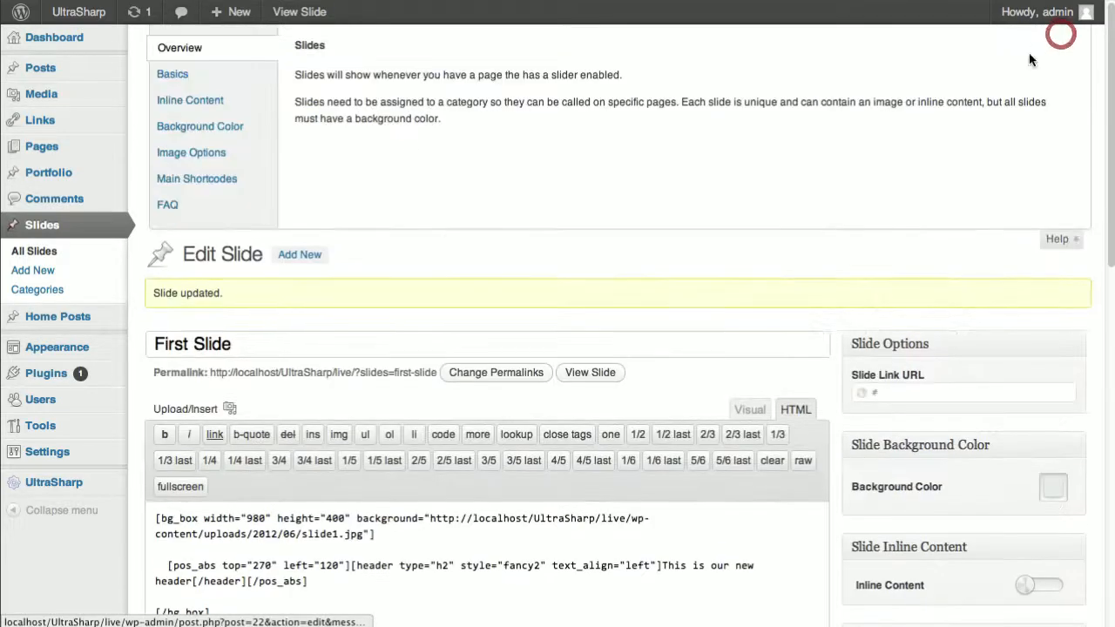
click(229, 178)
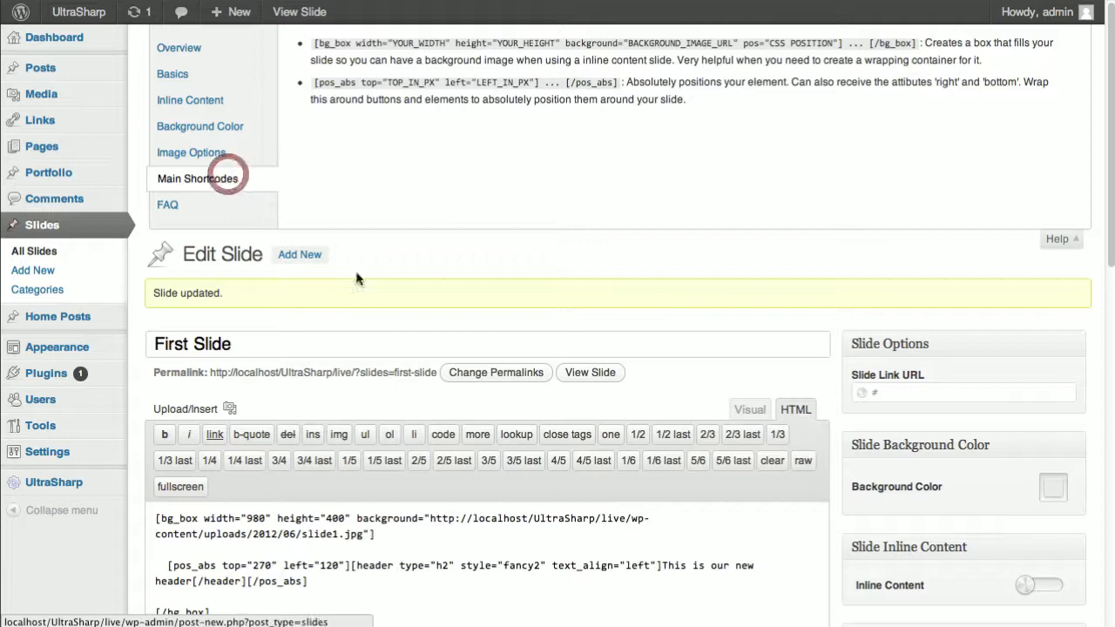
triple_click(383, 84)
click(614, 82)
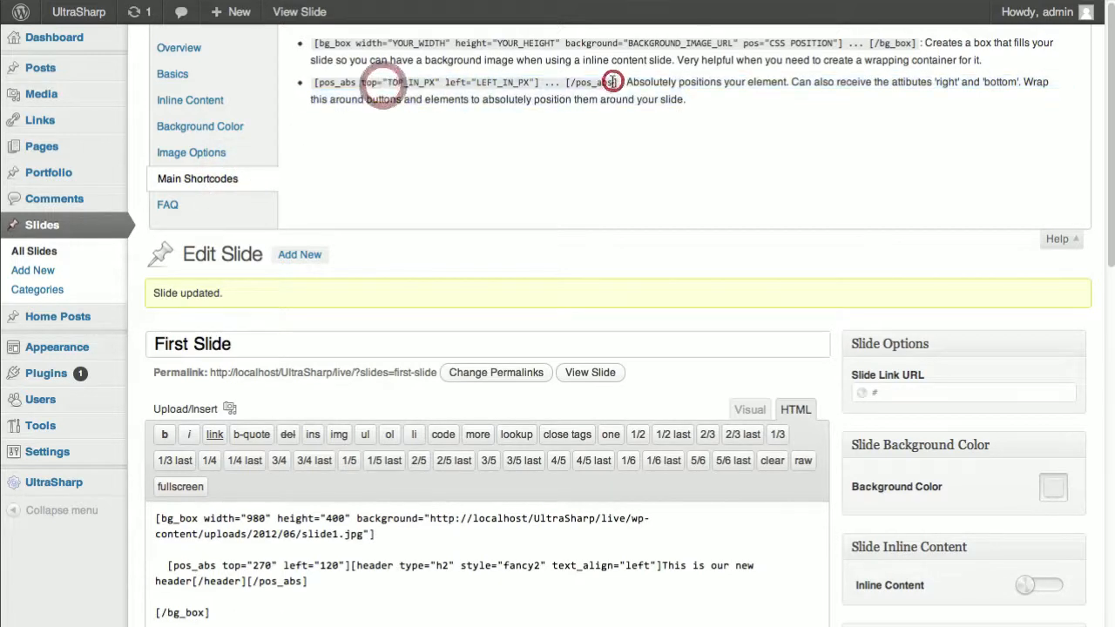
scroll(451, 486, down, 4)
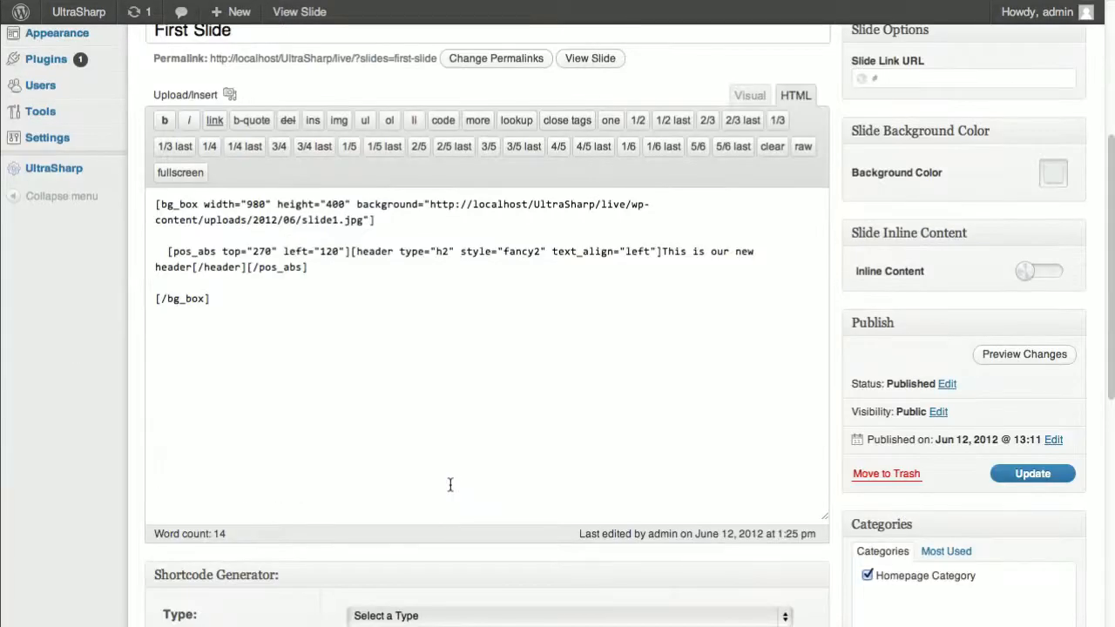
scroll(450, 483, up, 2)
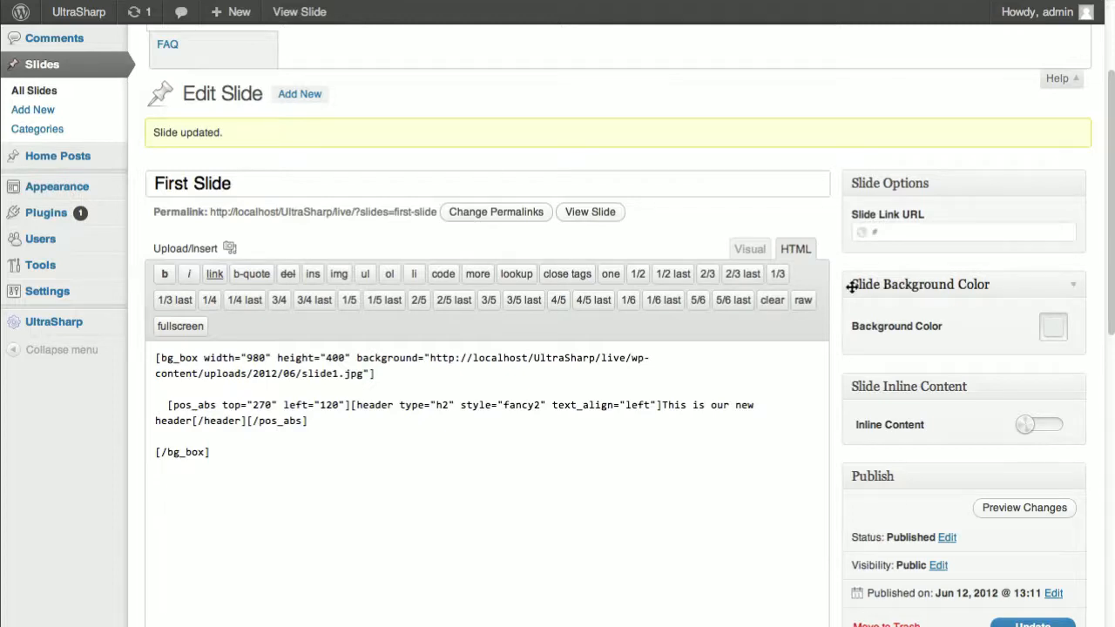
scroll(848, 292, down, 5)
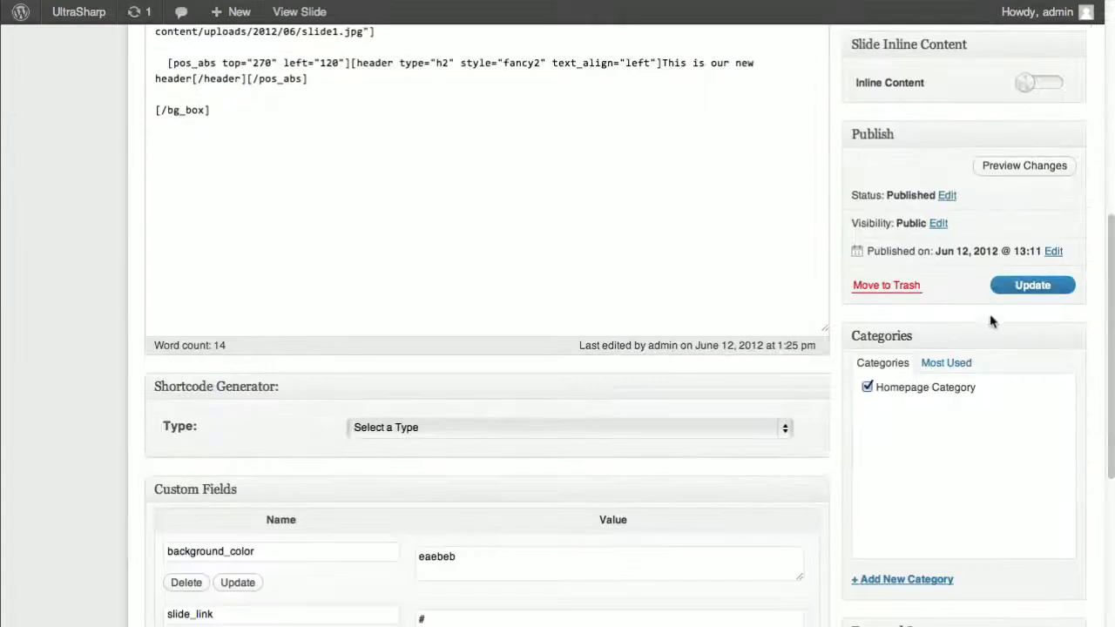